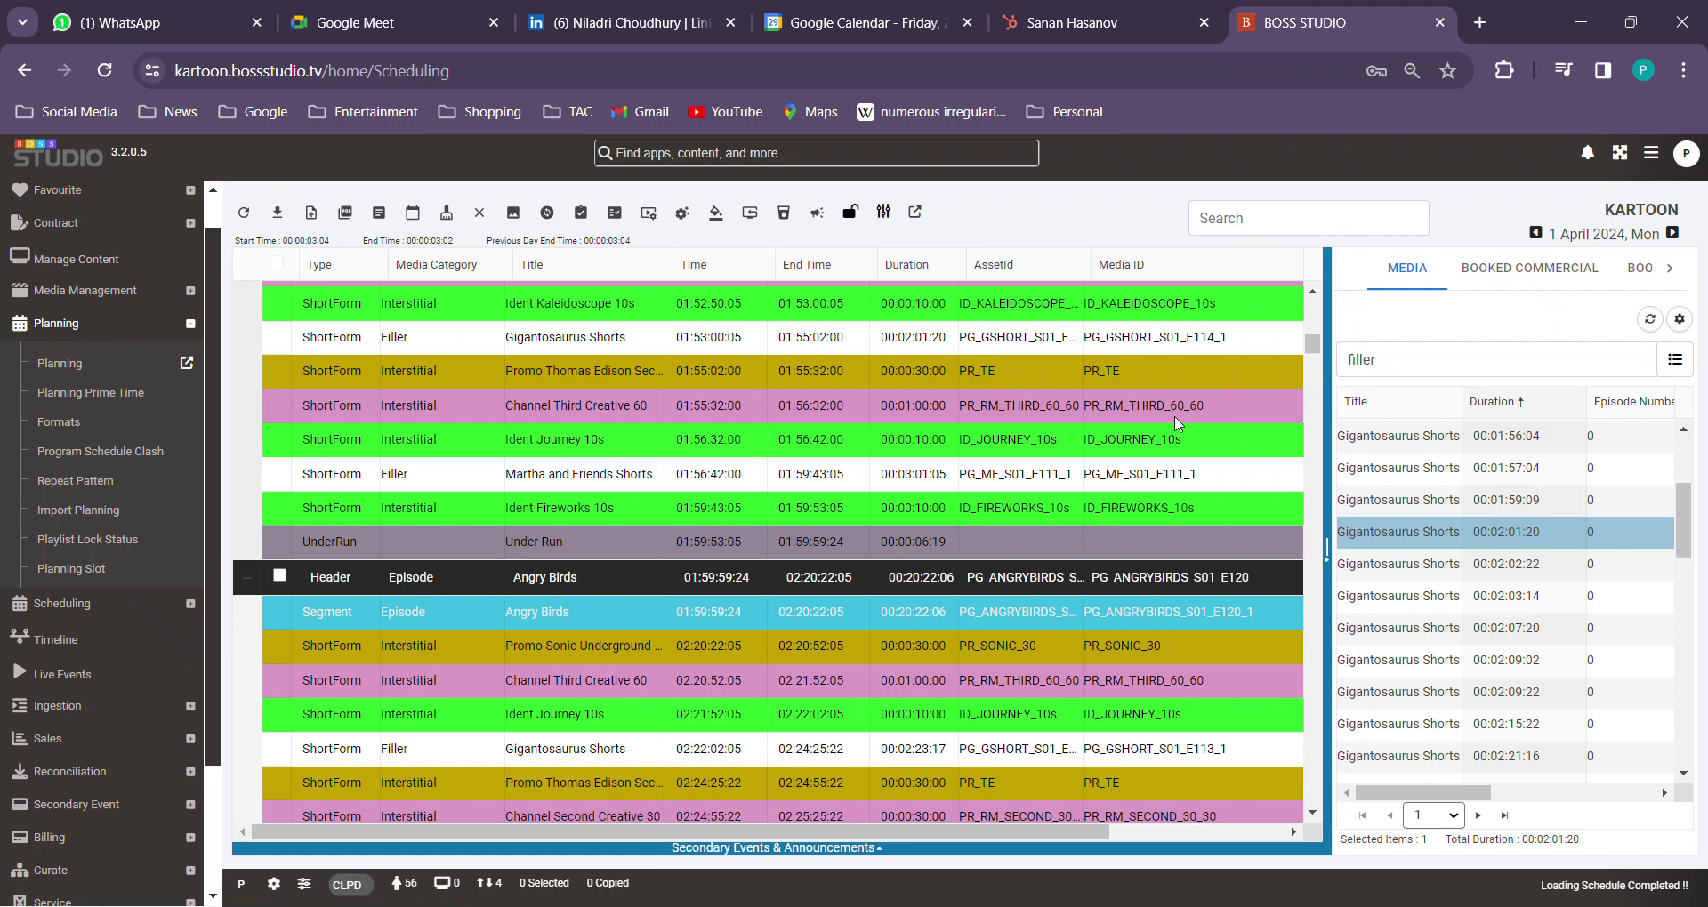
# Step: Reload the schedule for 1 April 2024 and expand all program headers to show their segments and short-form events
pyautogui.press('F5')
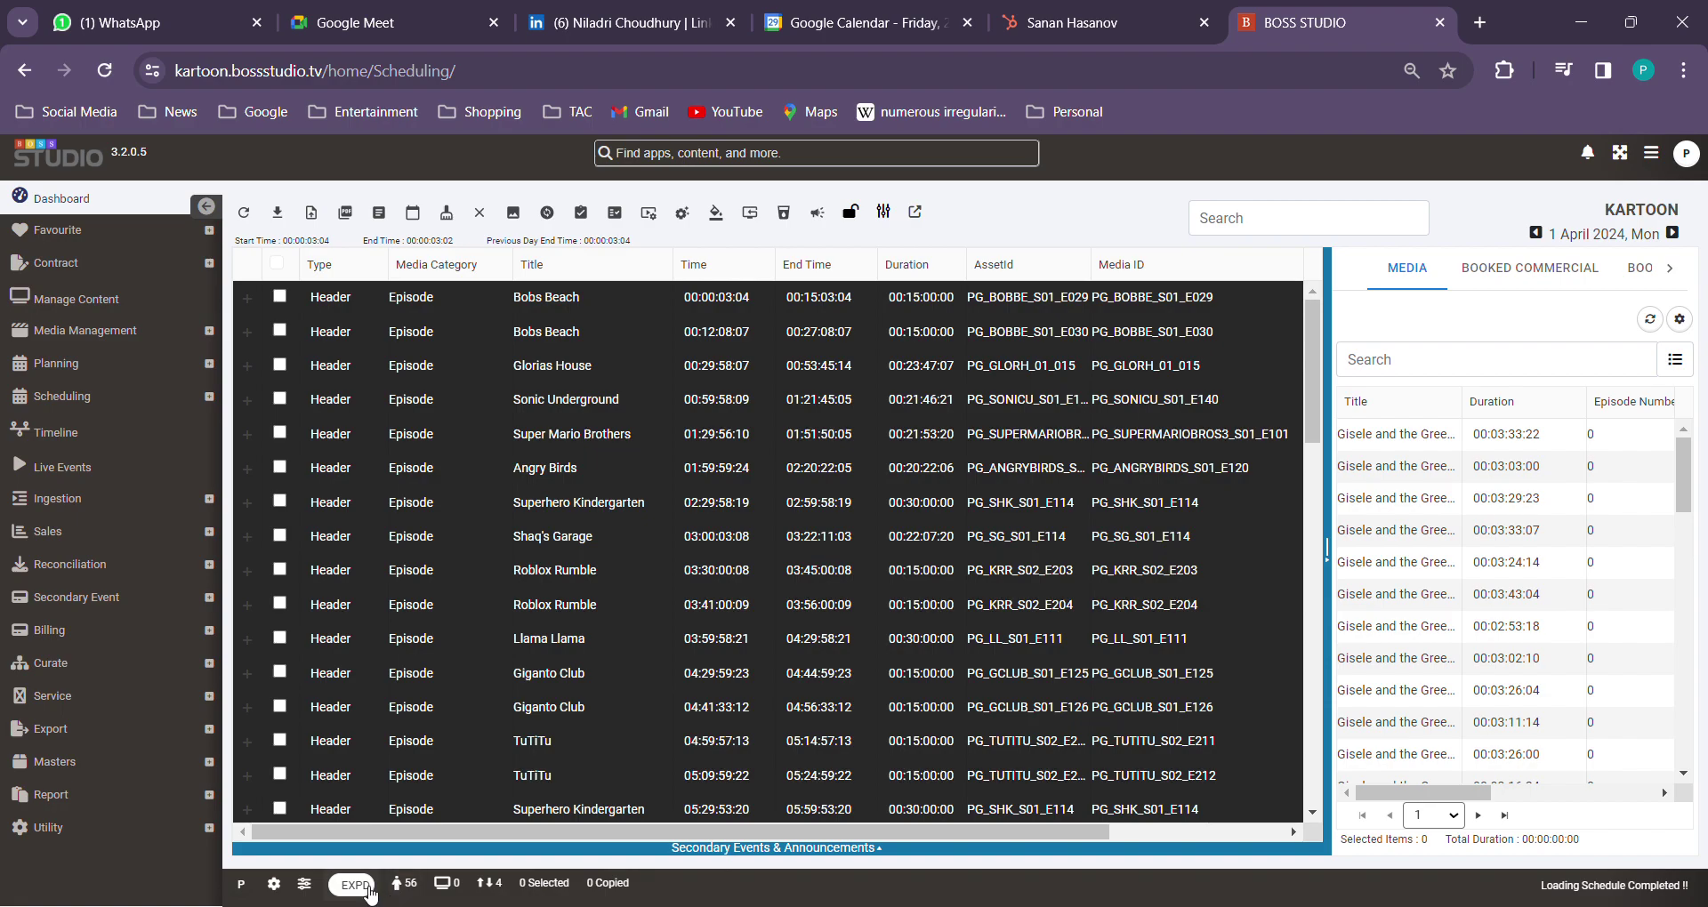
pyautogui.click(355, 885)
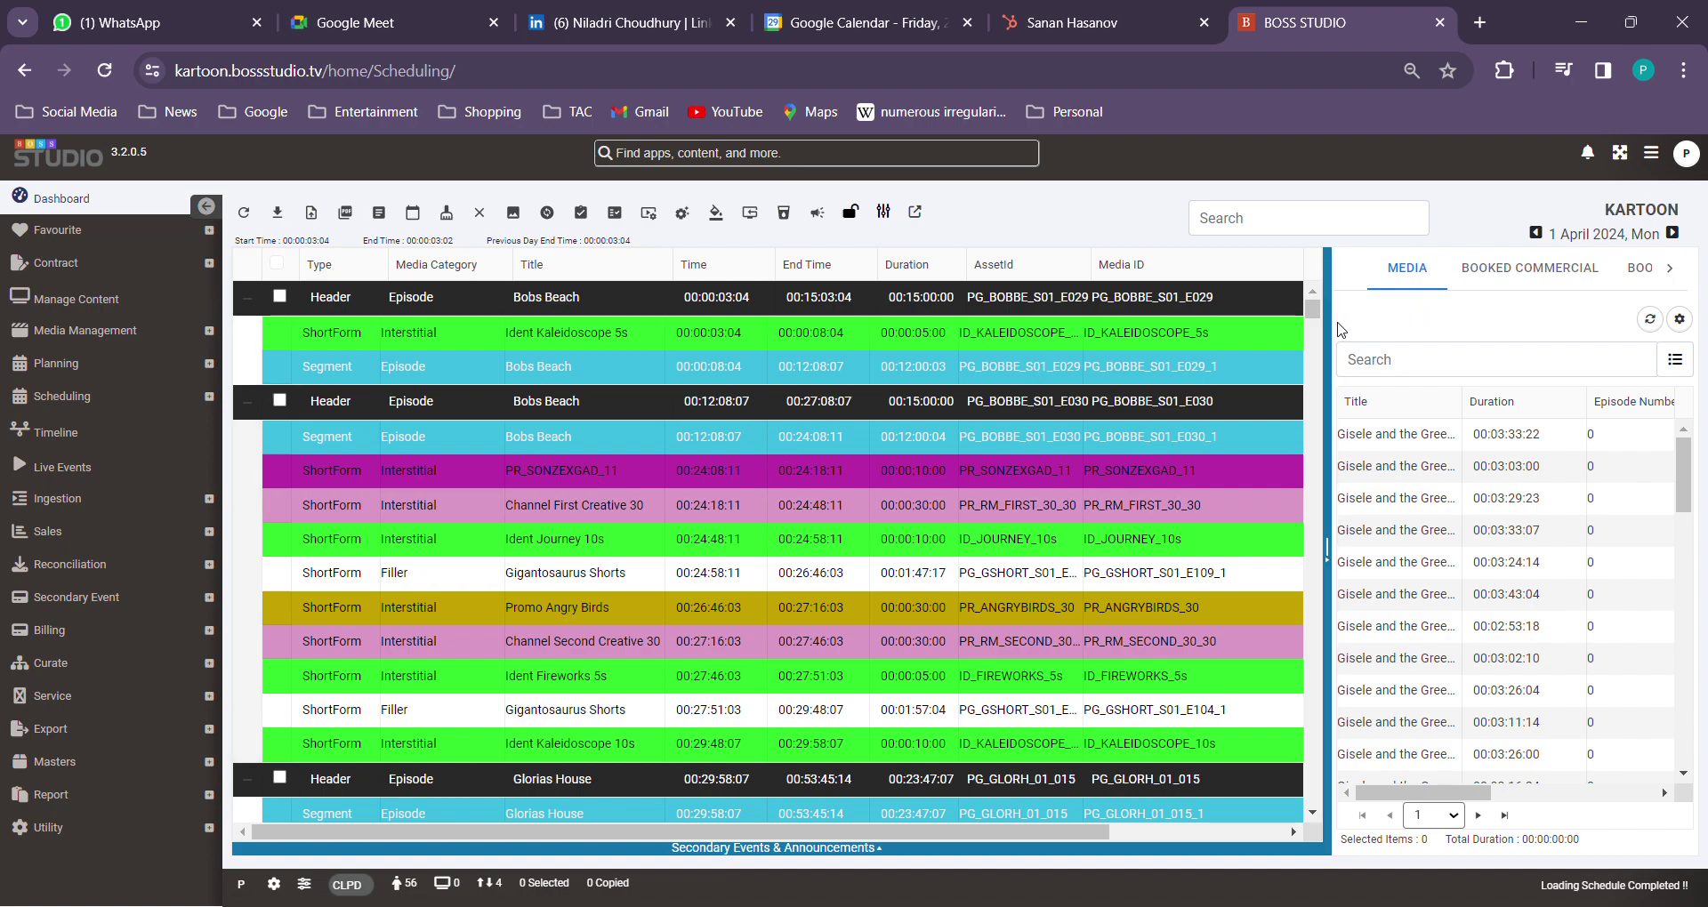
# Step: Search the schedule for "under", clear the search, and locate the Under Run event before the Angry Birds episode
pyautogui.click(1256, 222)
pyautogui.write('under')
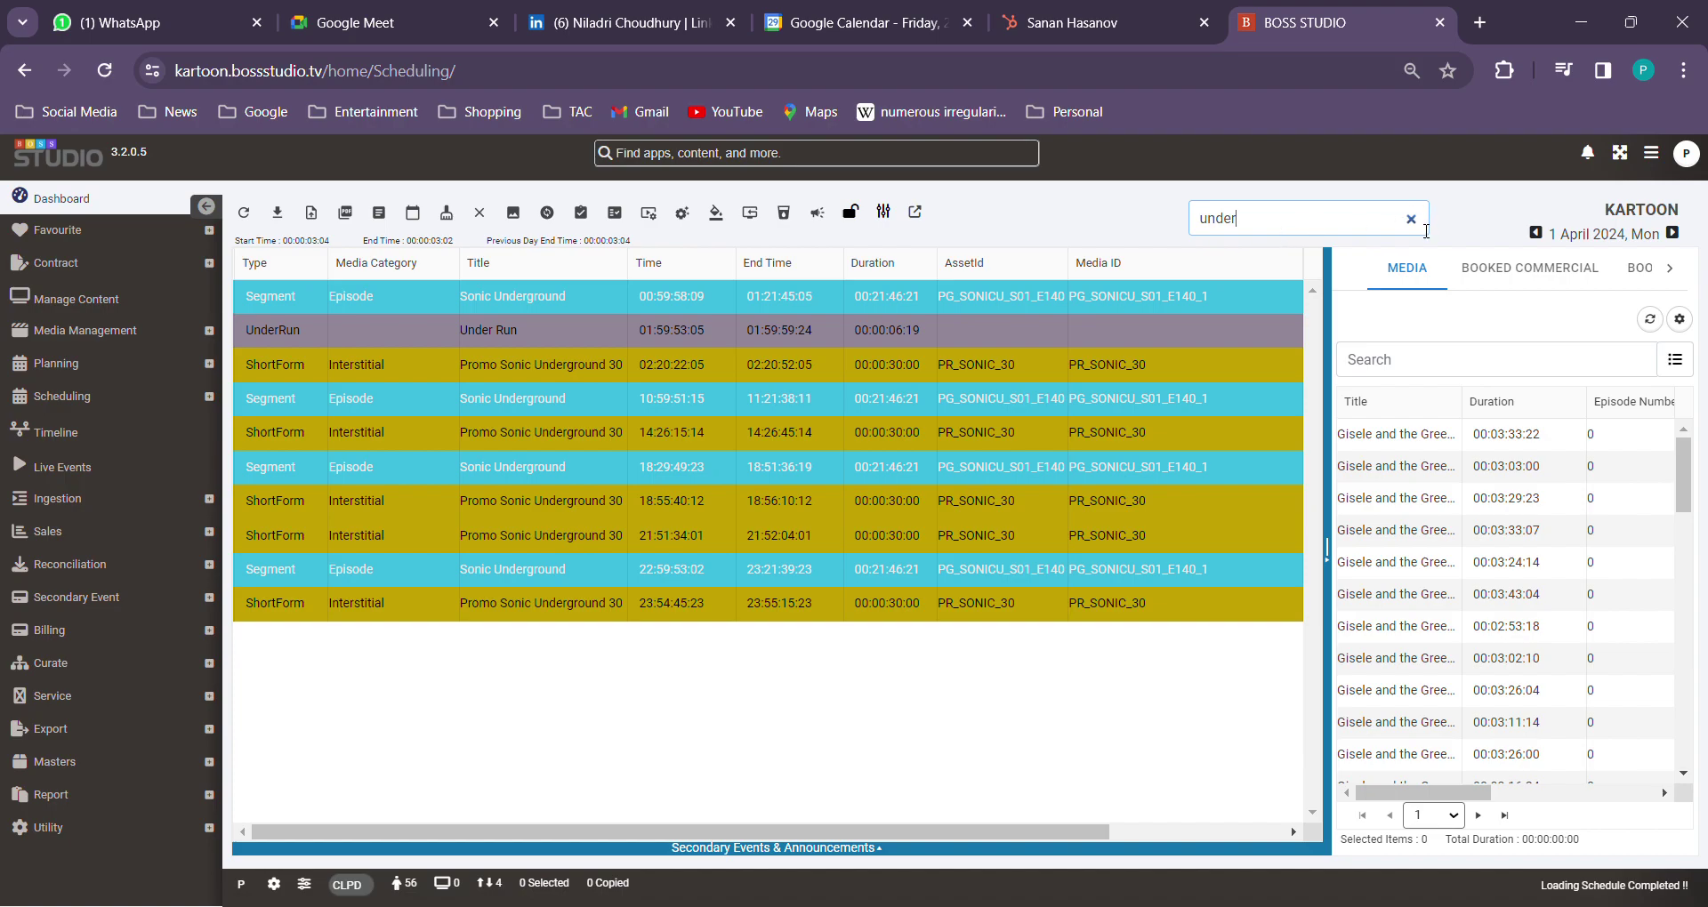
pyautogui.click(1413, 221)
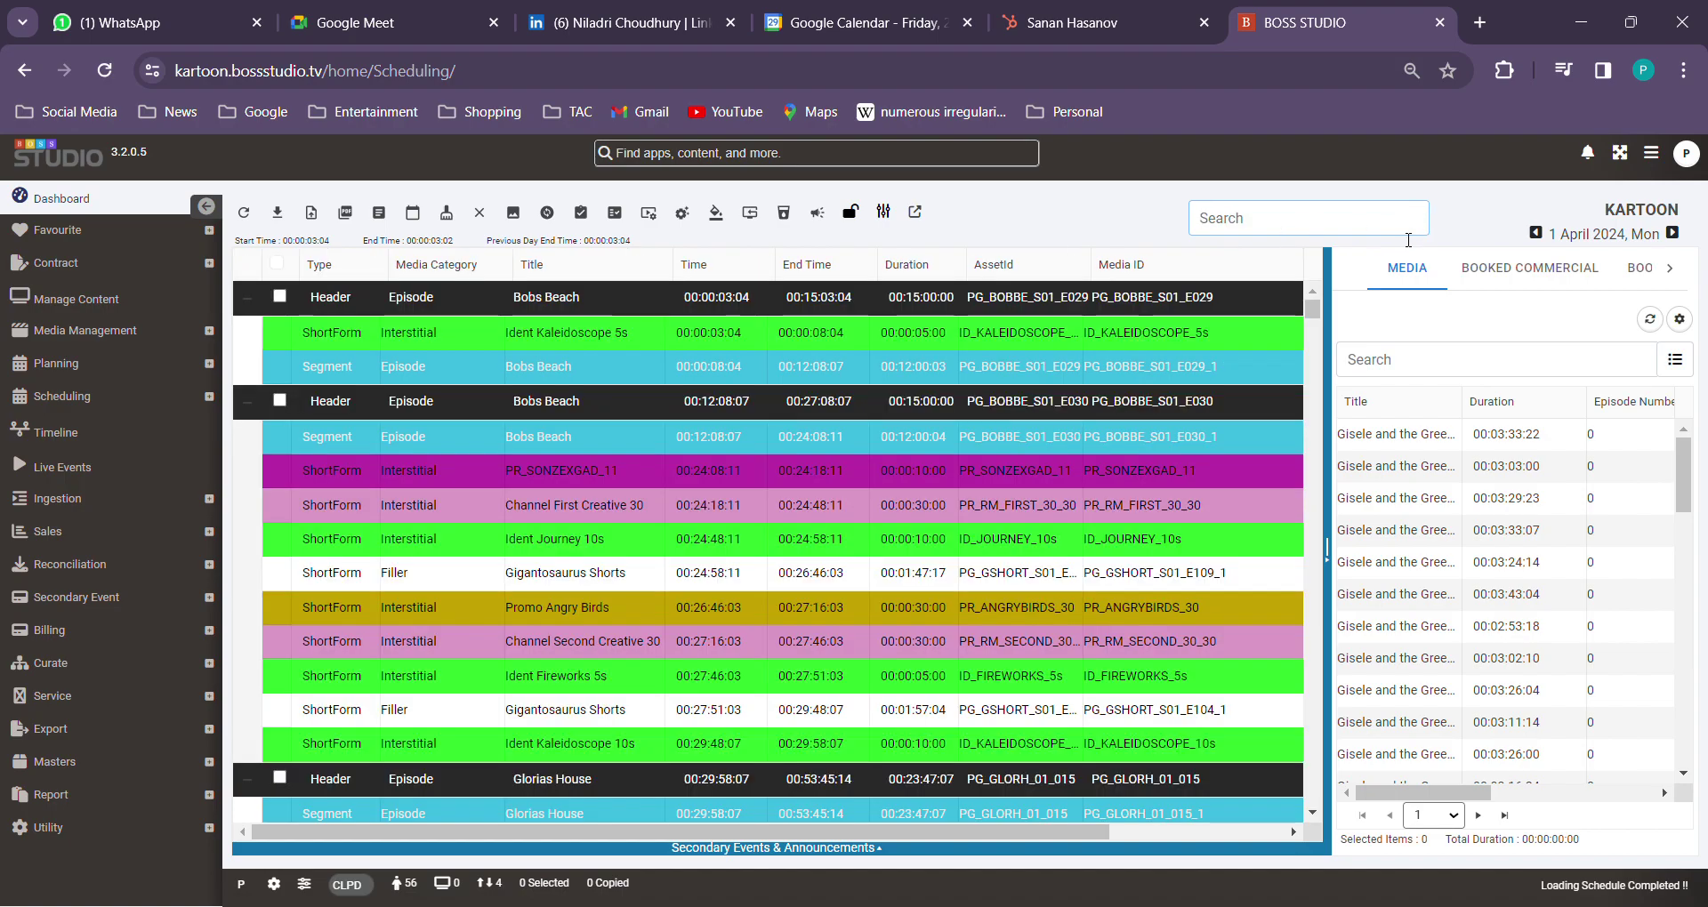
pyautogui.scroll(-3, 687, 541)
pyautogui.scroll(-10, 687, 541)
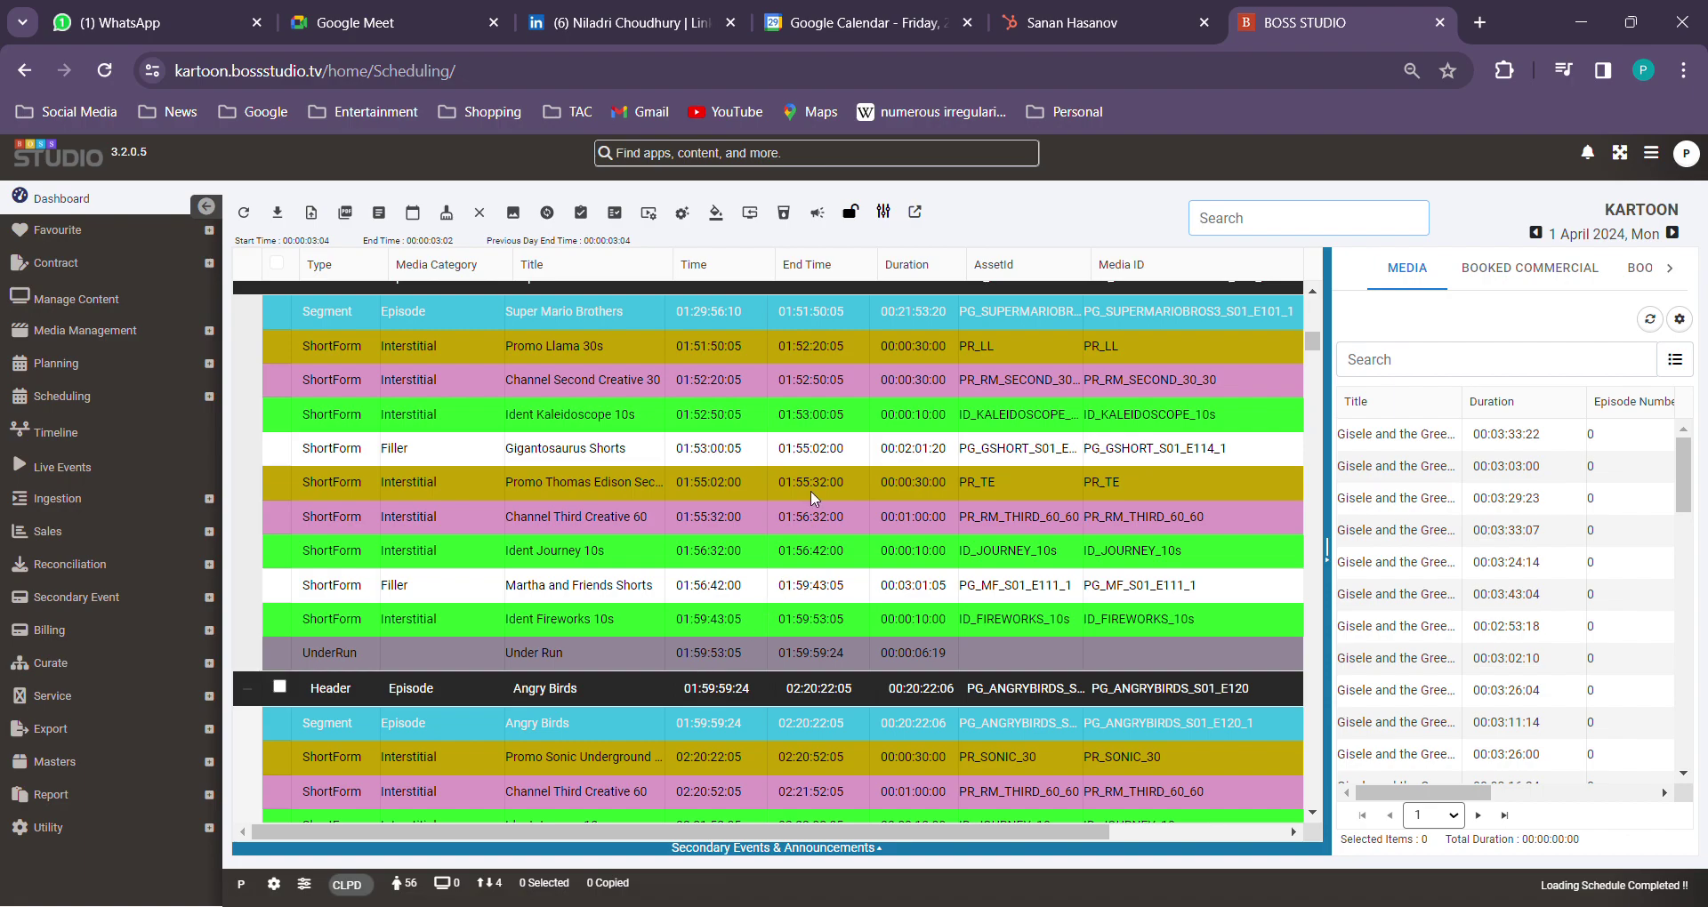
# Step: Sort the media list by ascending duration and filter it by "filler"
pyautogui.click(1502, 407)
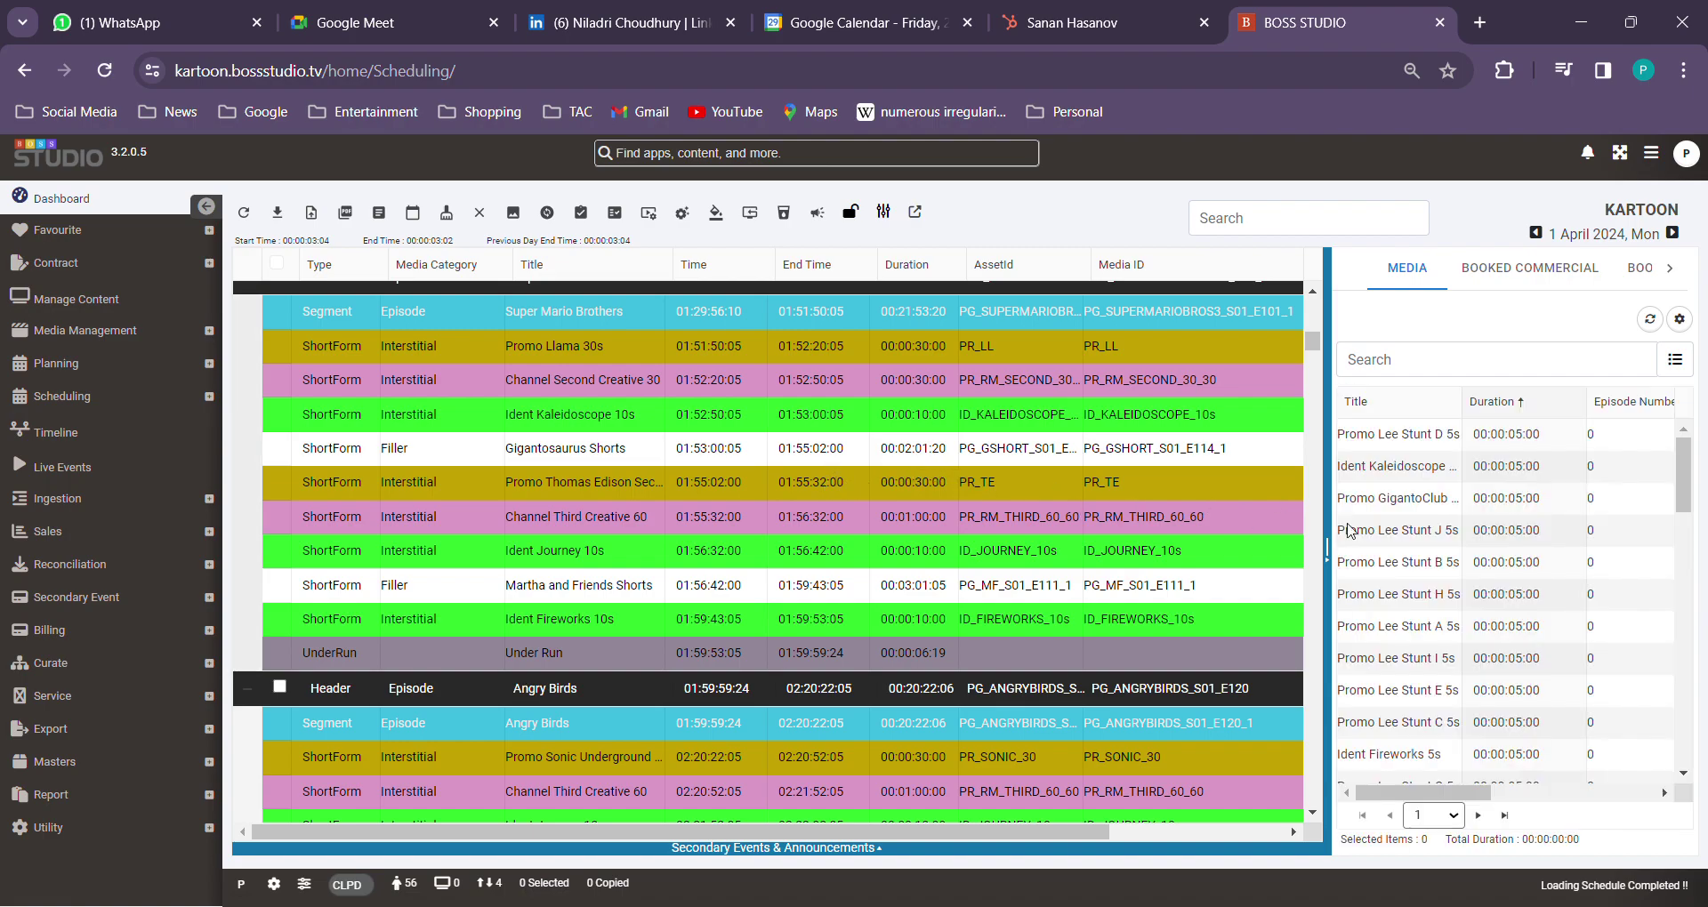
pyautogui.click(1515, 404)
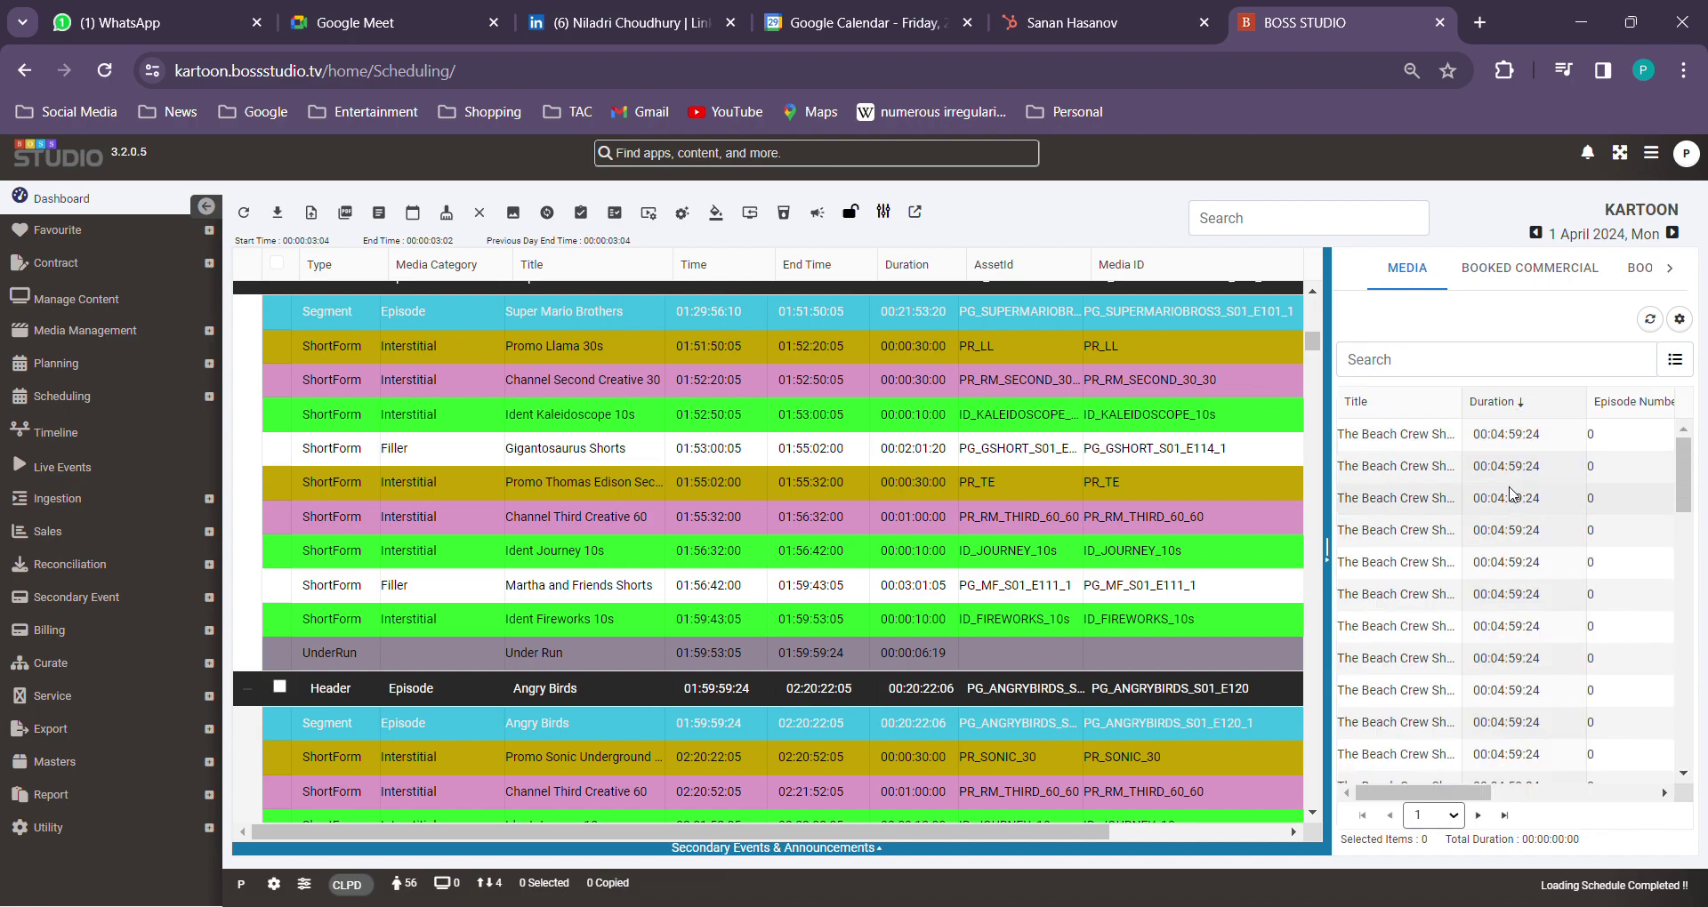
pyautogui.click(1501, 403)
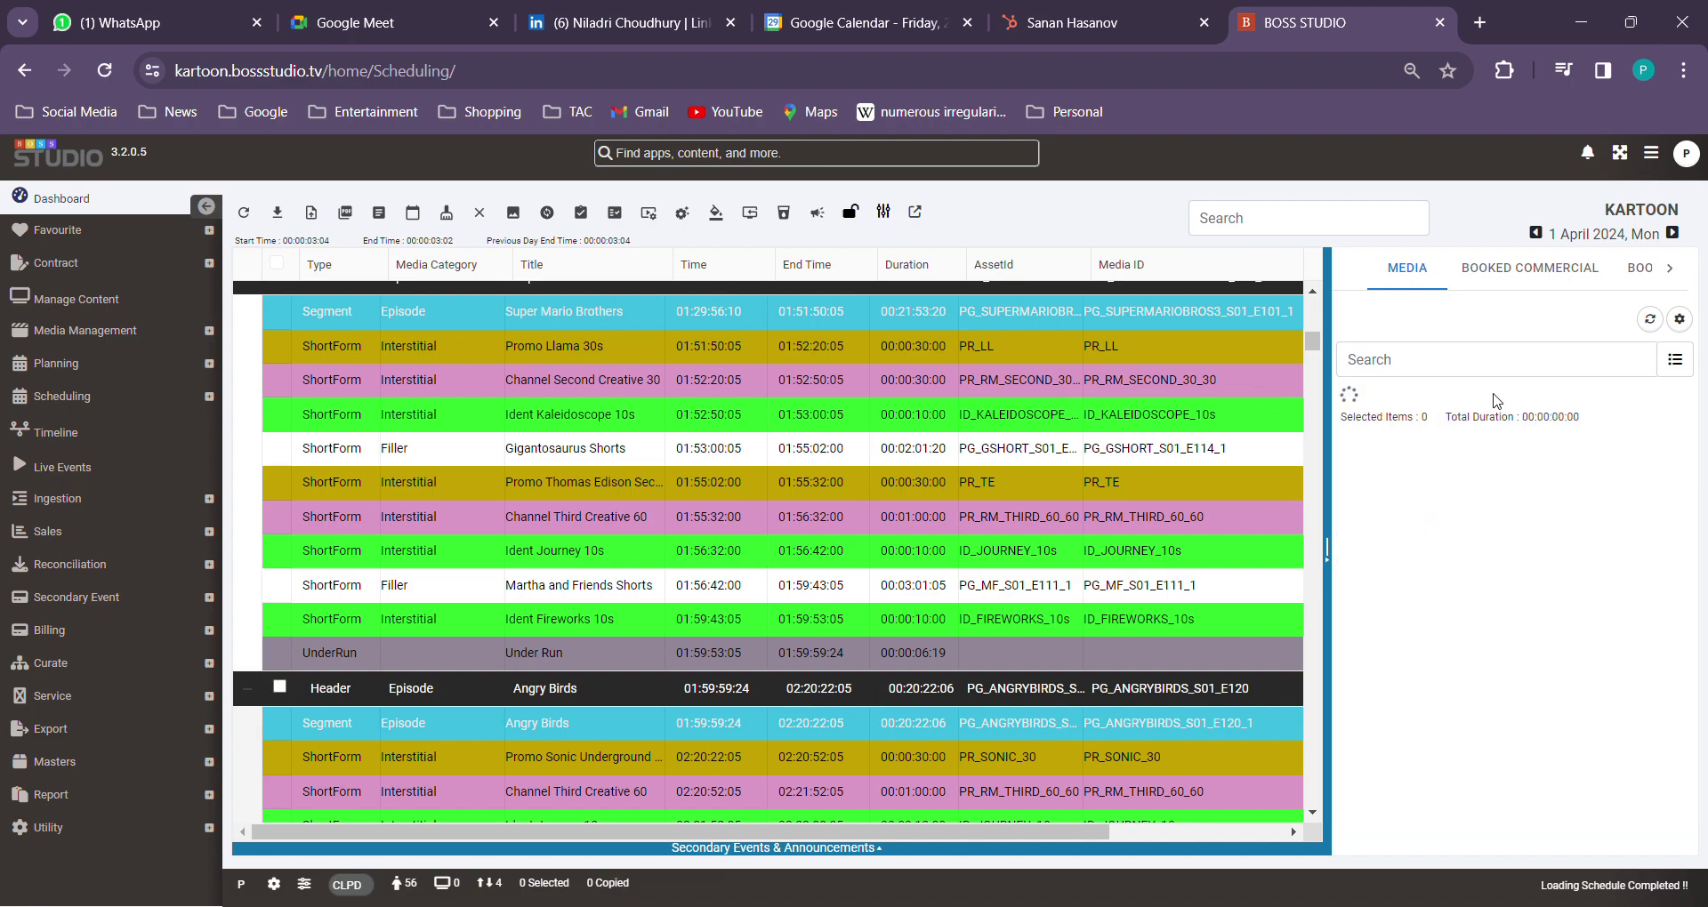
pyautogui.click(1509, 411)
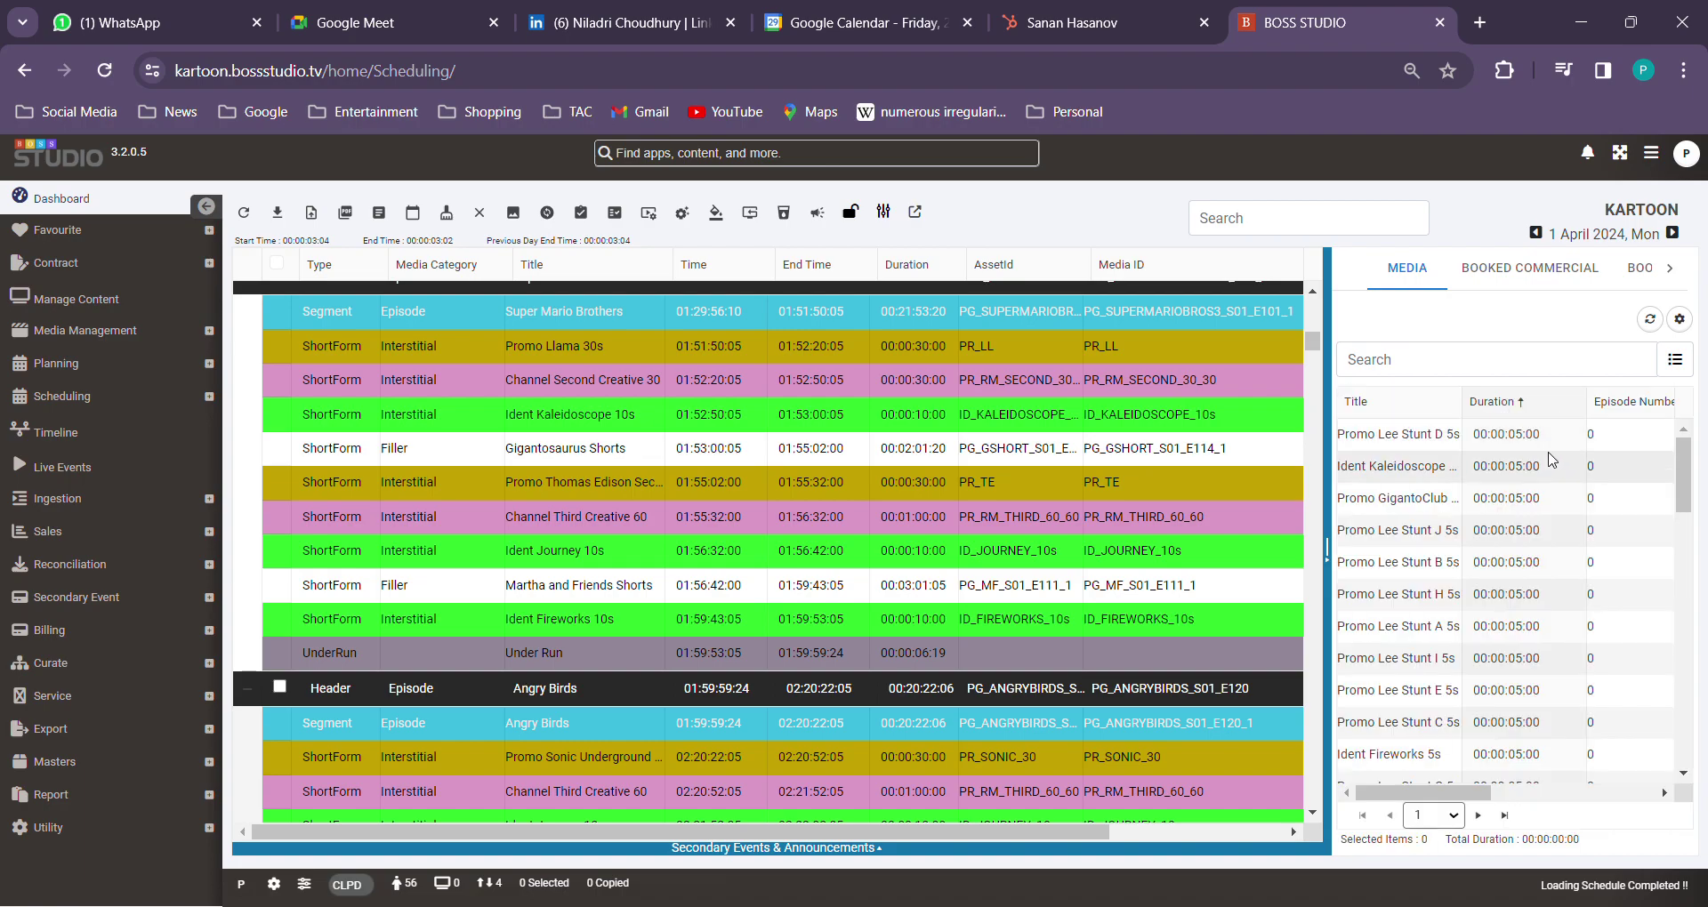
pyautogui.click(1424, 372)
pyautogui.write('filler')
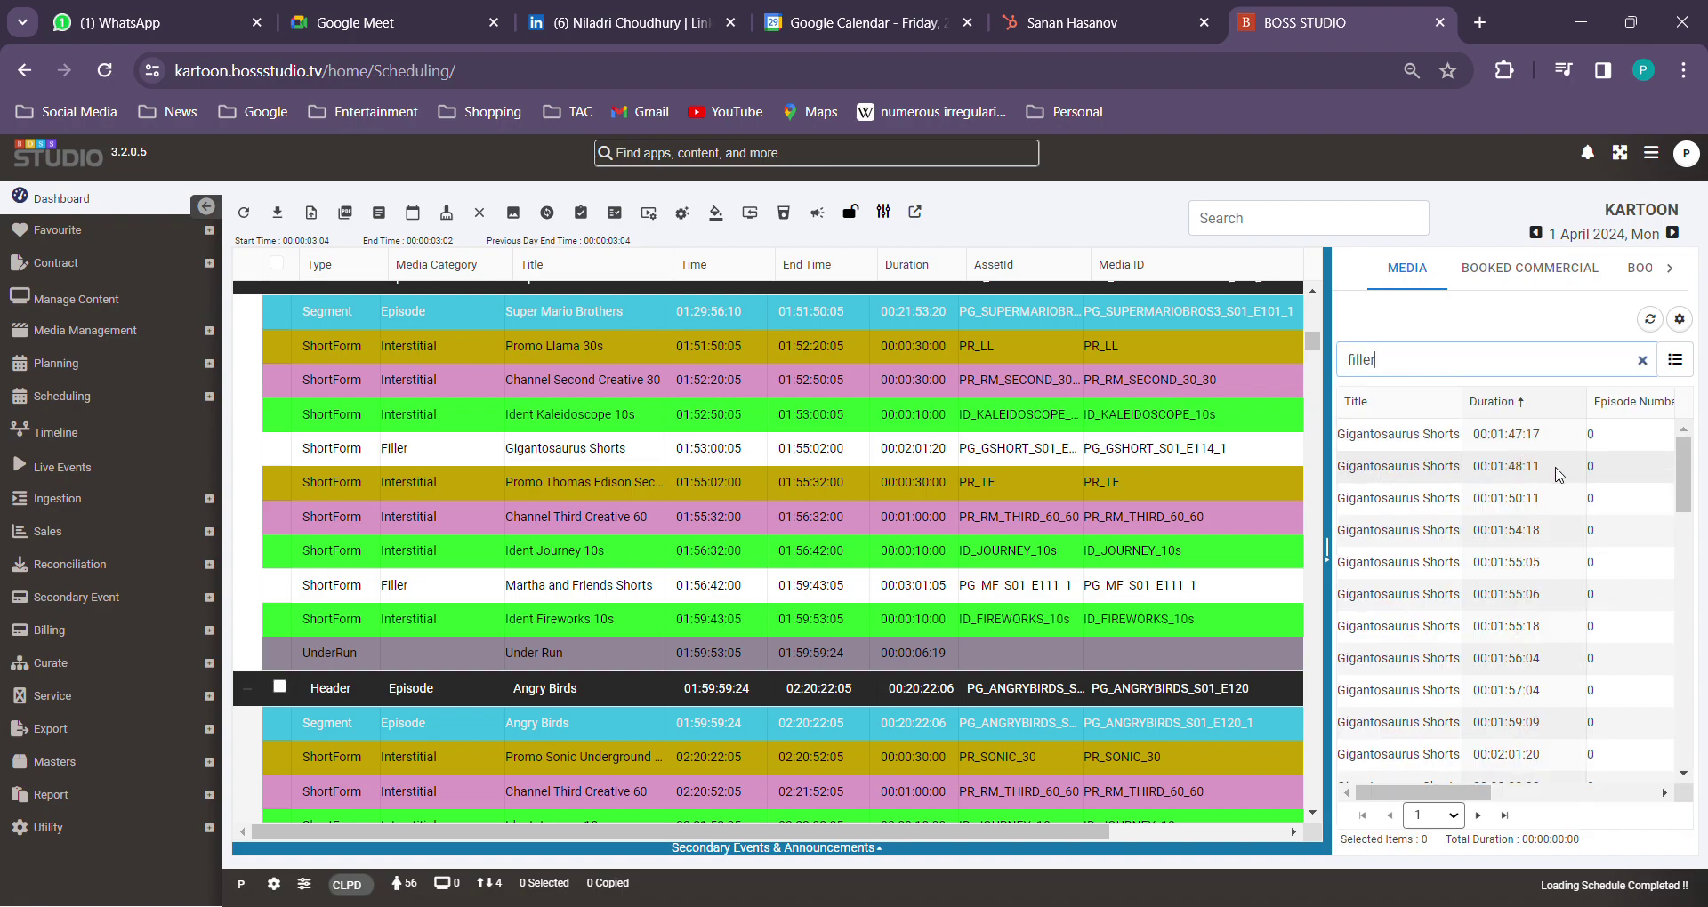
# Step: Insert the 00:02:03:14 Gigantosaurus Shorts filler twice after the Ident Kaleidoscope 10s at 01:52:50:05
pyautogui.scroll(-5, 1530, 560)
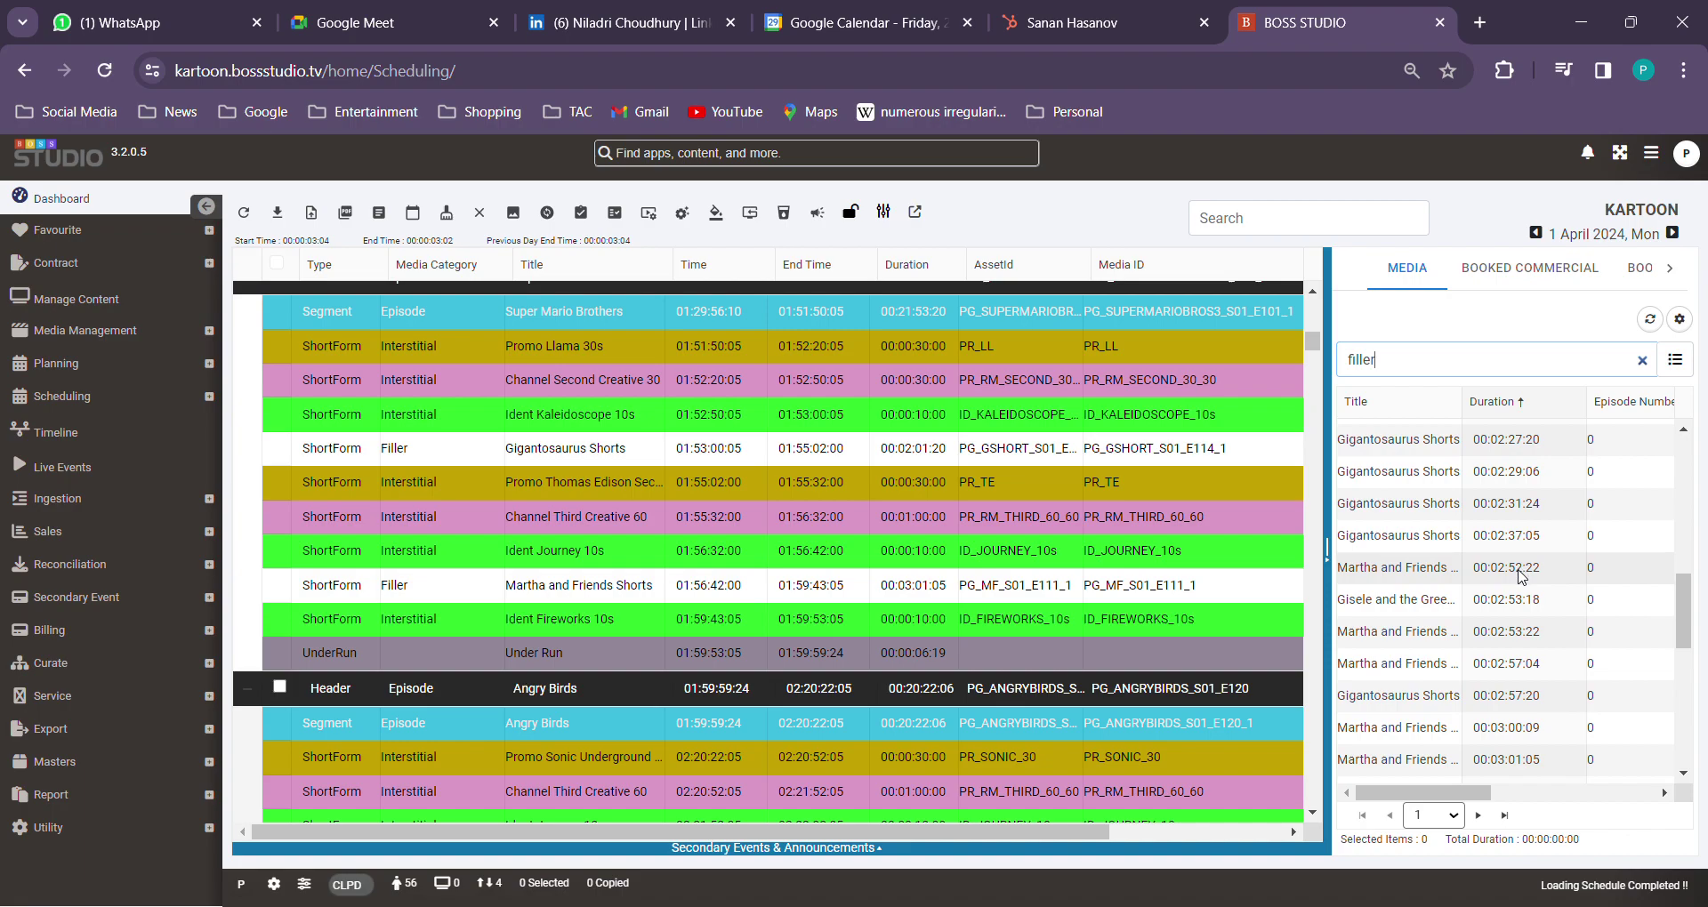
pyautogui.scroll(3, 1530, 559)
pyautogui.scroll(3, 1521, 577)
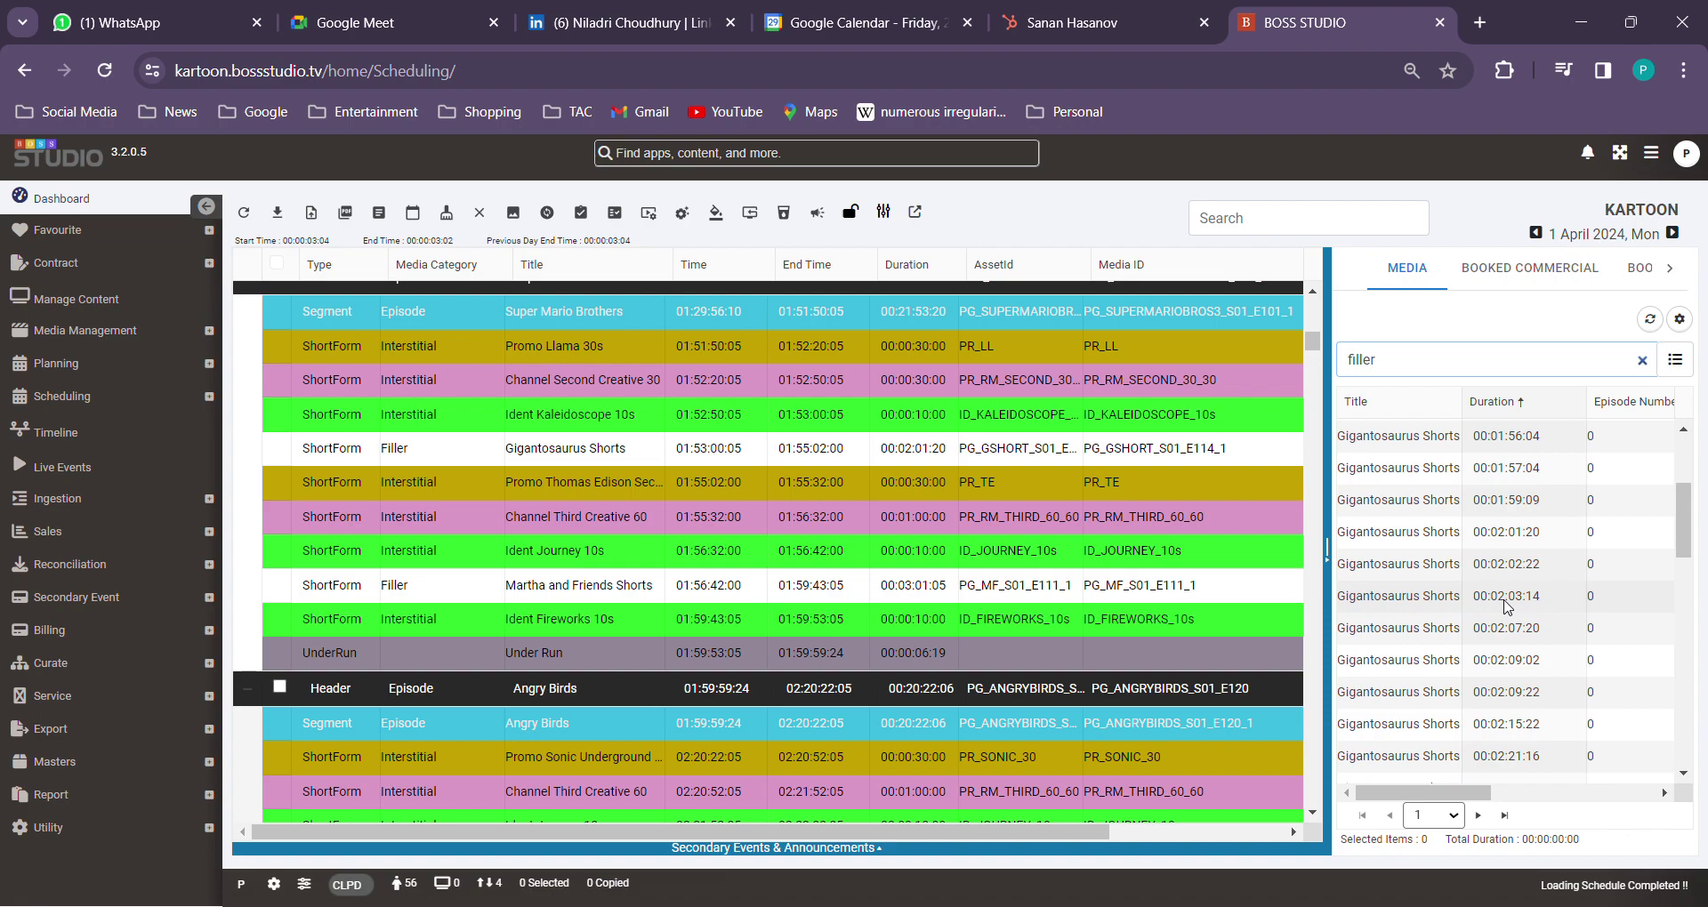
pyautogui.click(1449, 605)
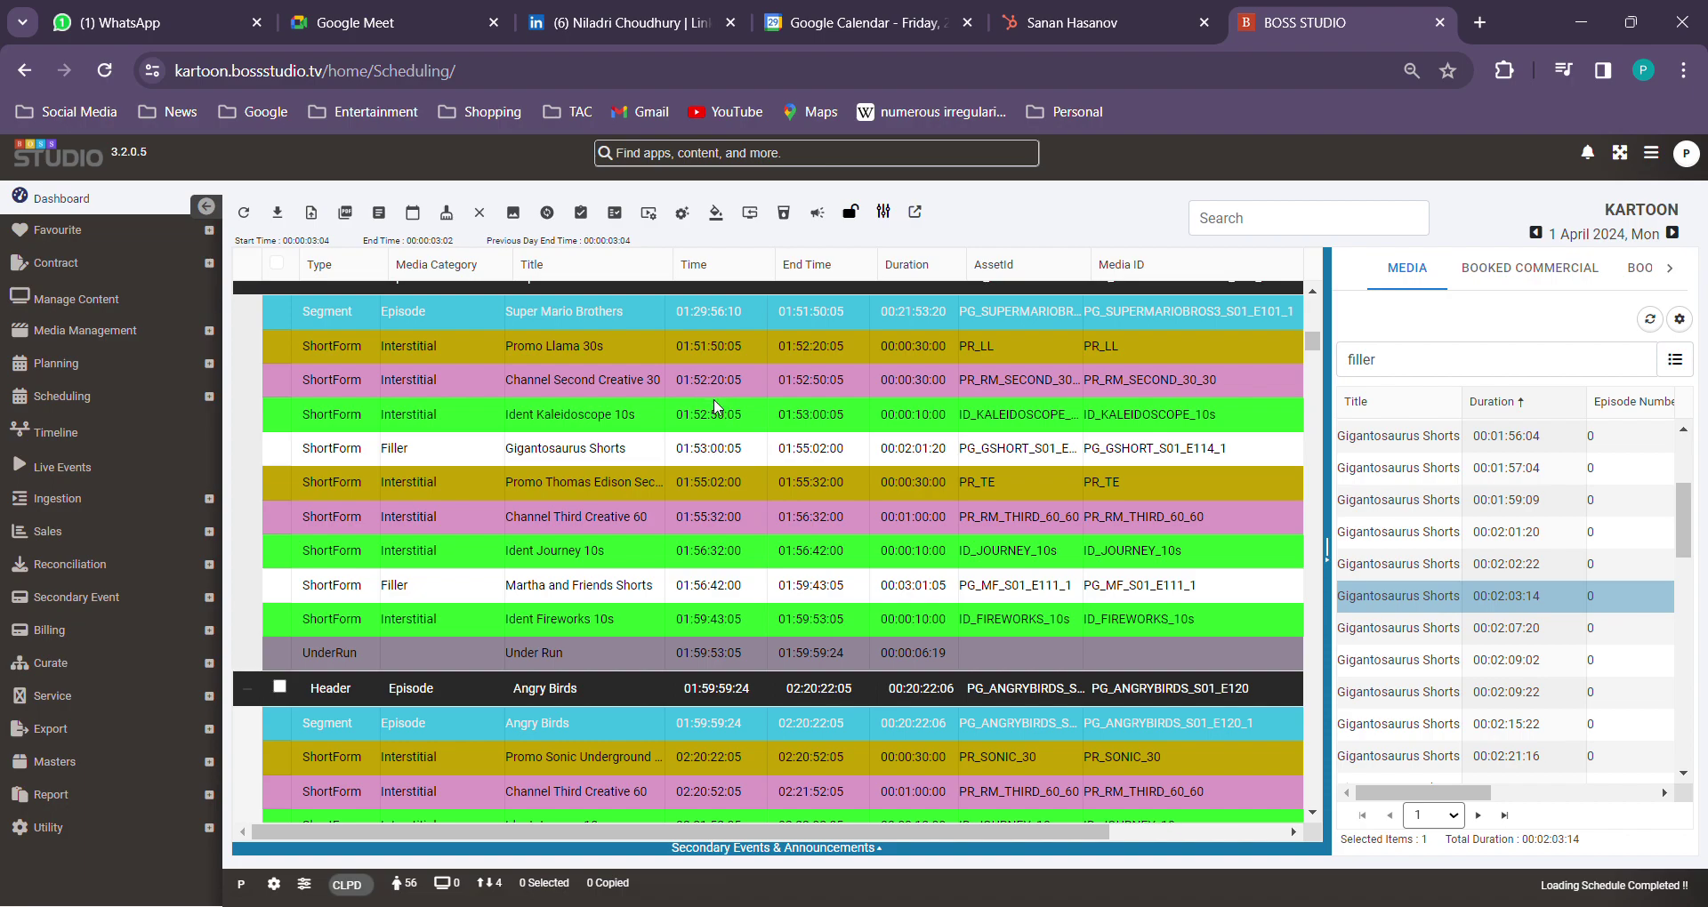
pyautogui.moveTo(1399, 599); pyautogui.dragTo(719, 425)
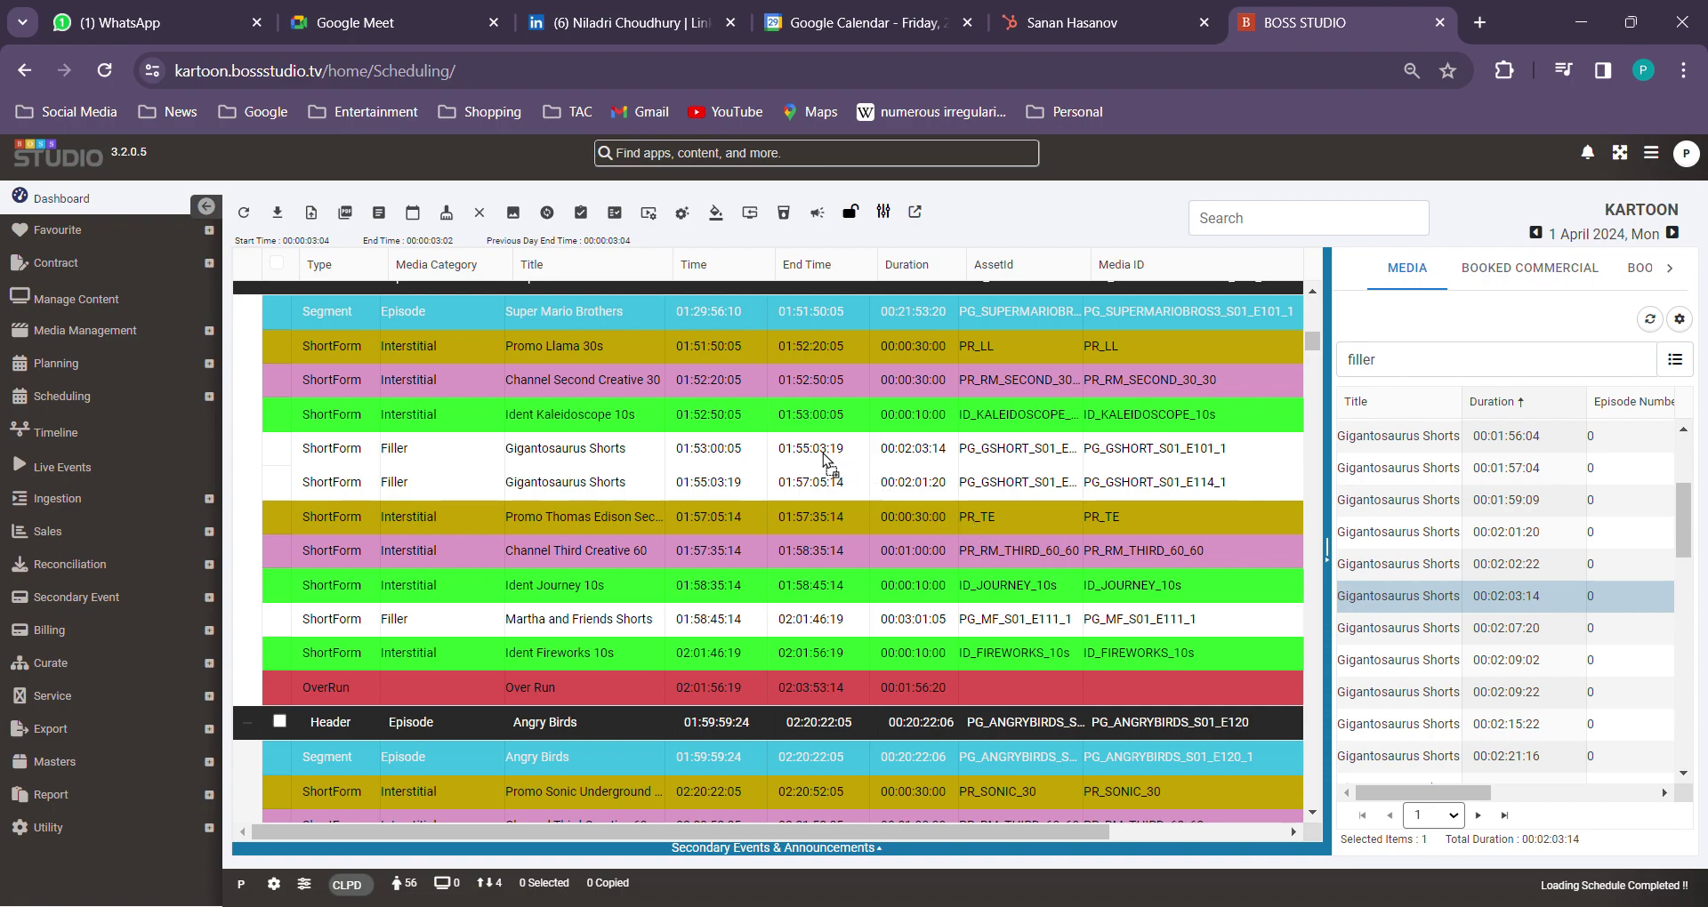
pyautogui.moveTo(1370, 590); pyautogui.dragTo(1014, 485)
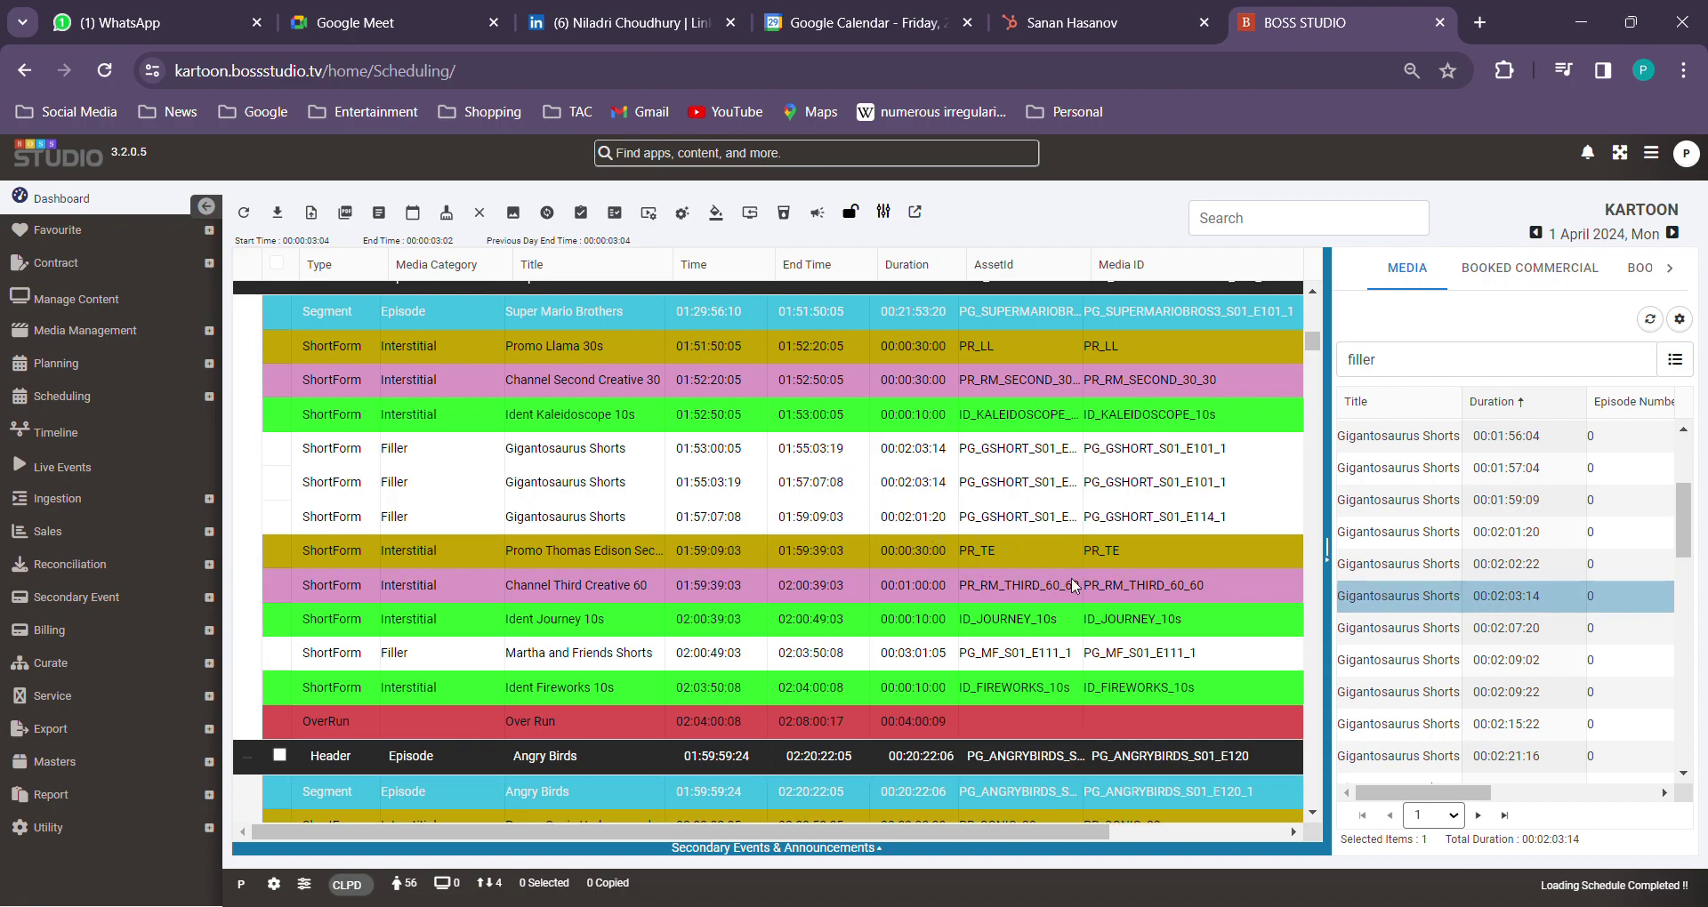
# Step: Add two more copies of the 00:02:03:14 Gigantosaurus Shorts filler directly above the existing PG_GSHORT_S01_E114_1 filler
pyautogui.scroll(2, 1542, 578)
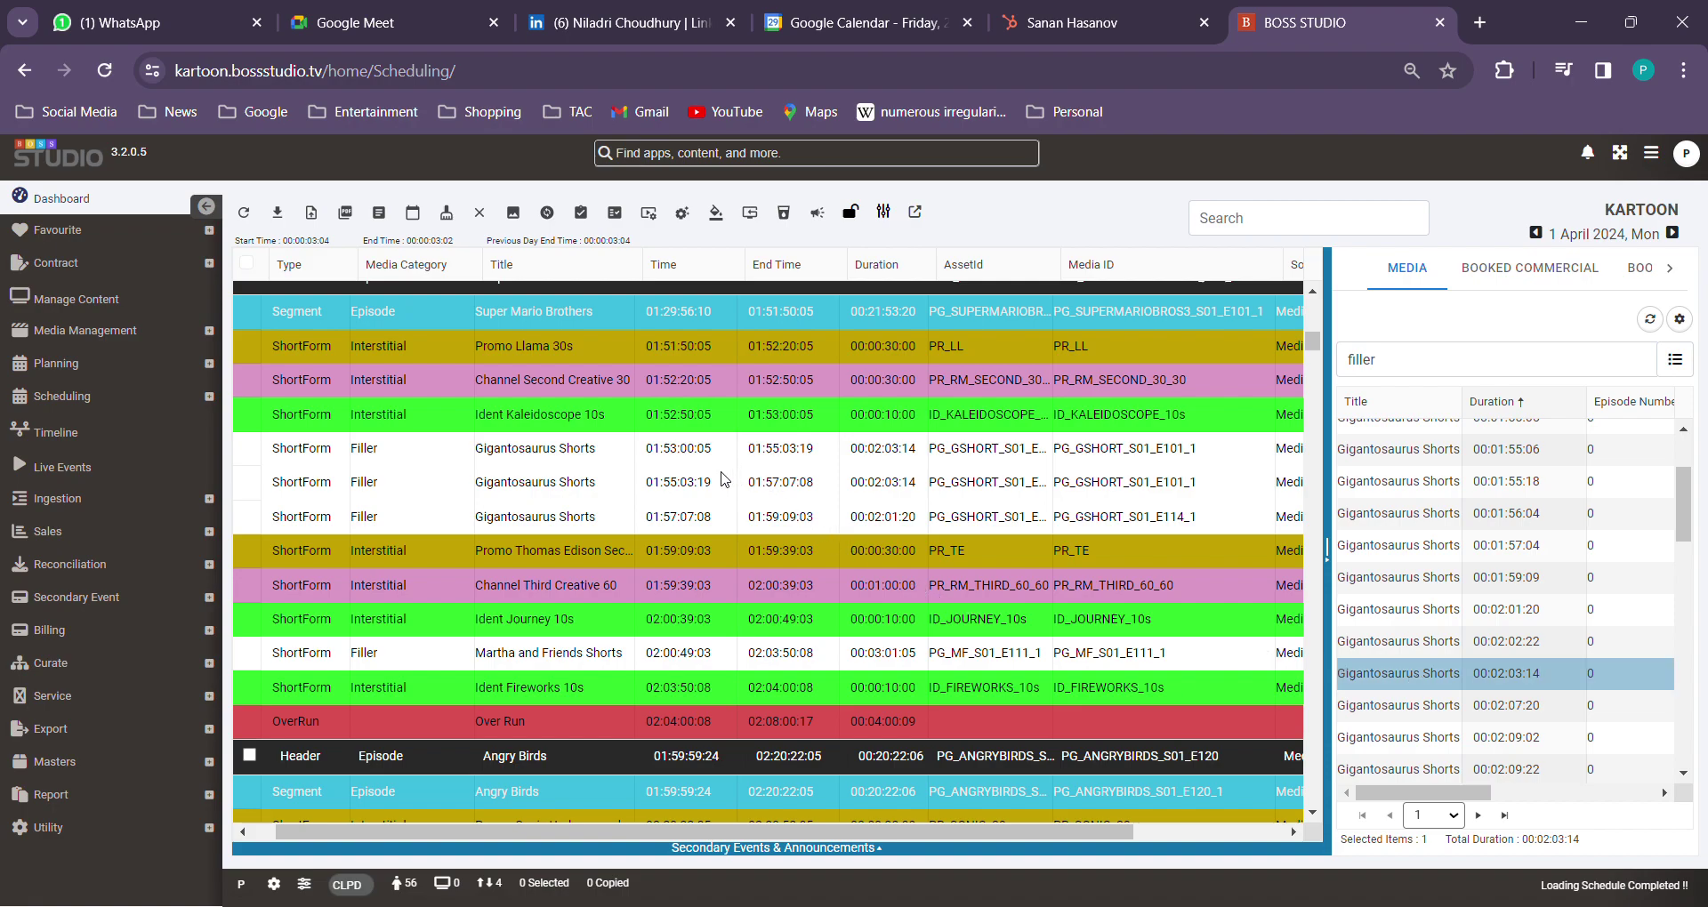
pyautogui.click(1534, 674)
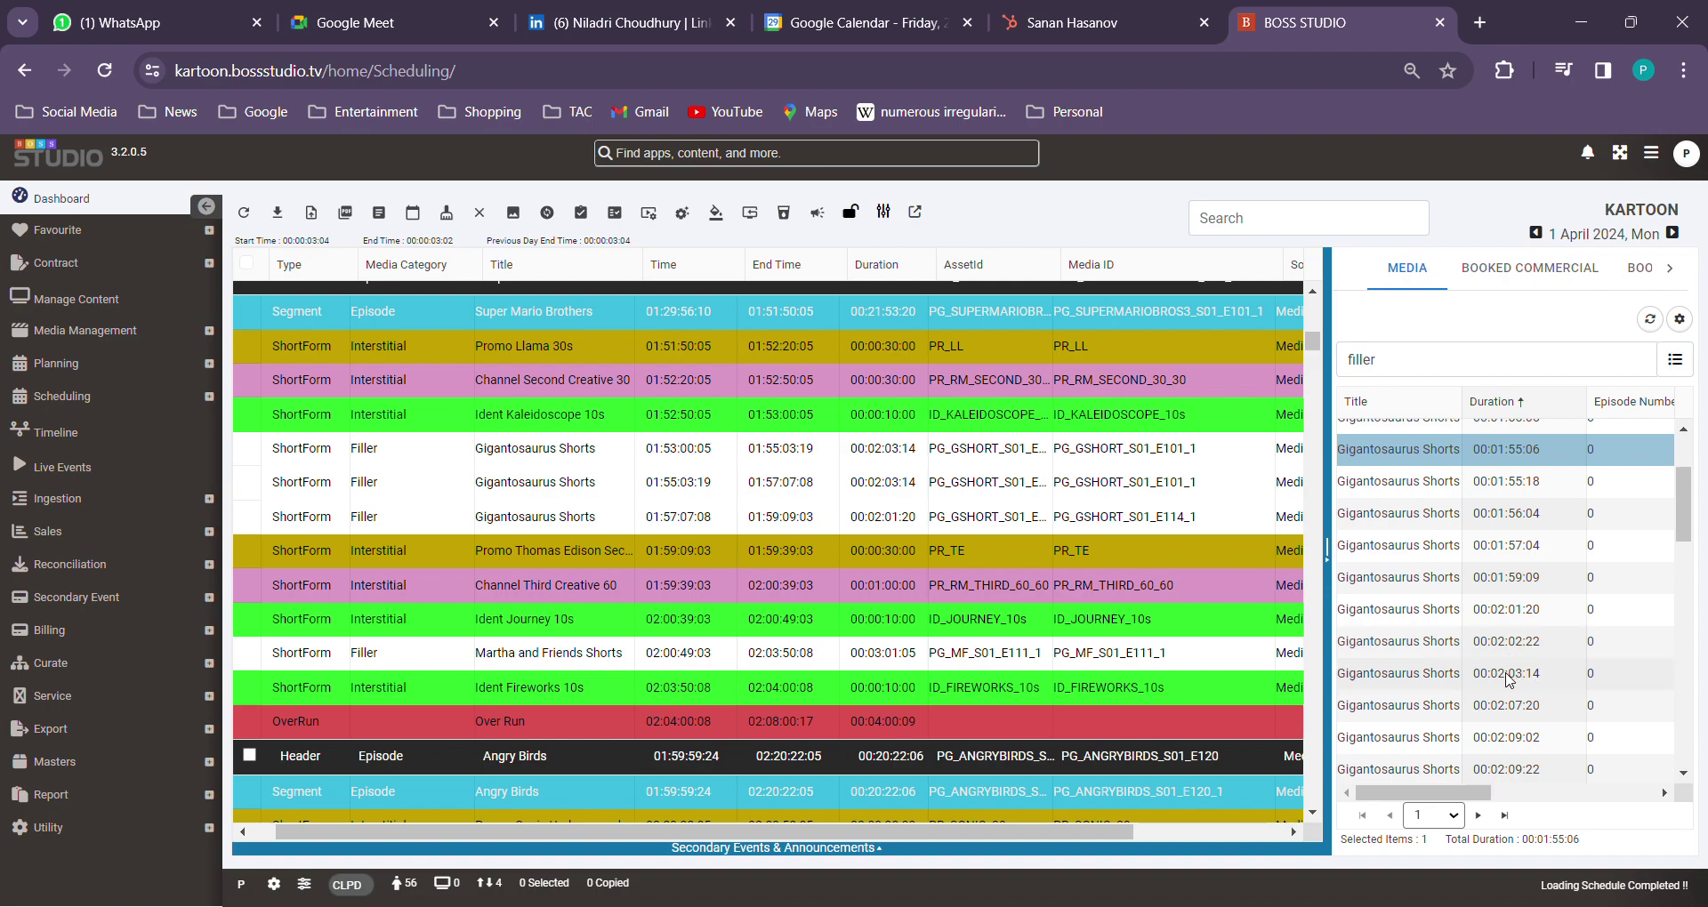
pyautogui.click(1508, 680)
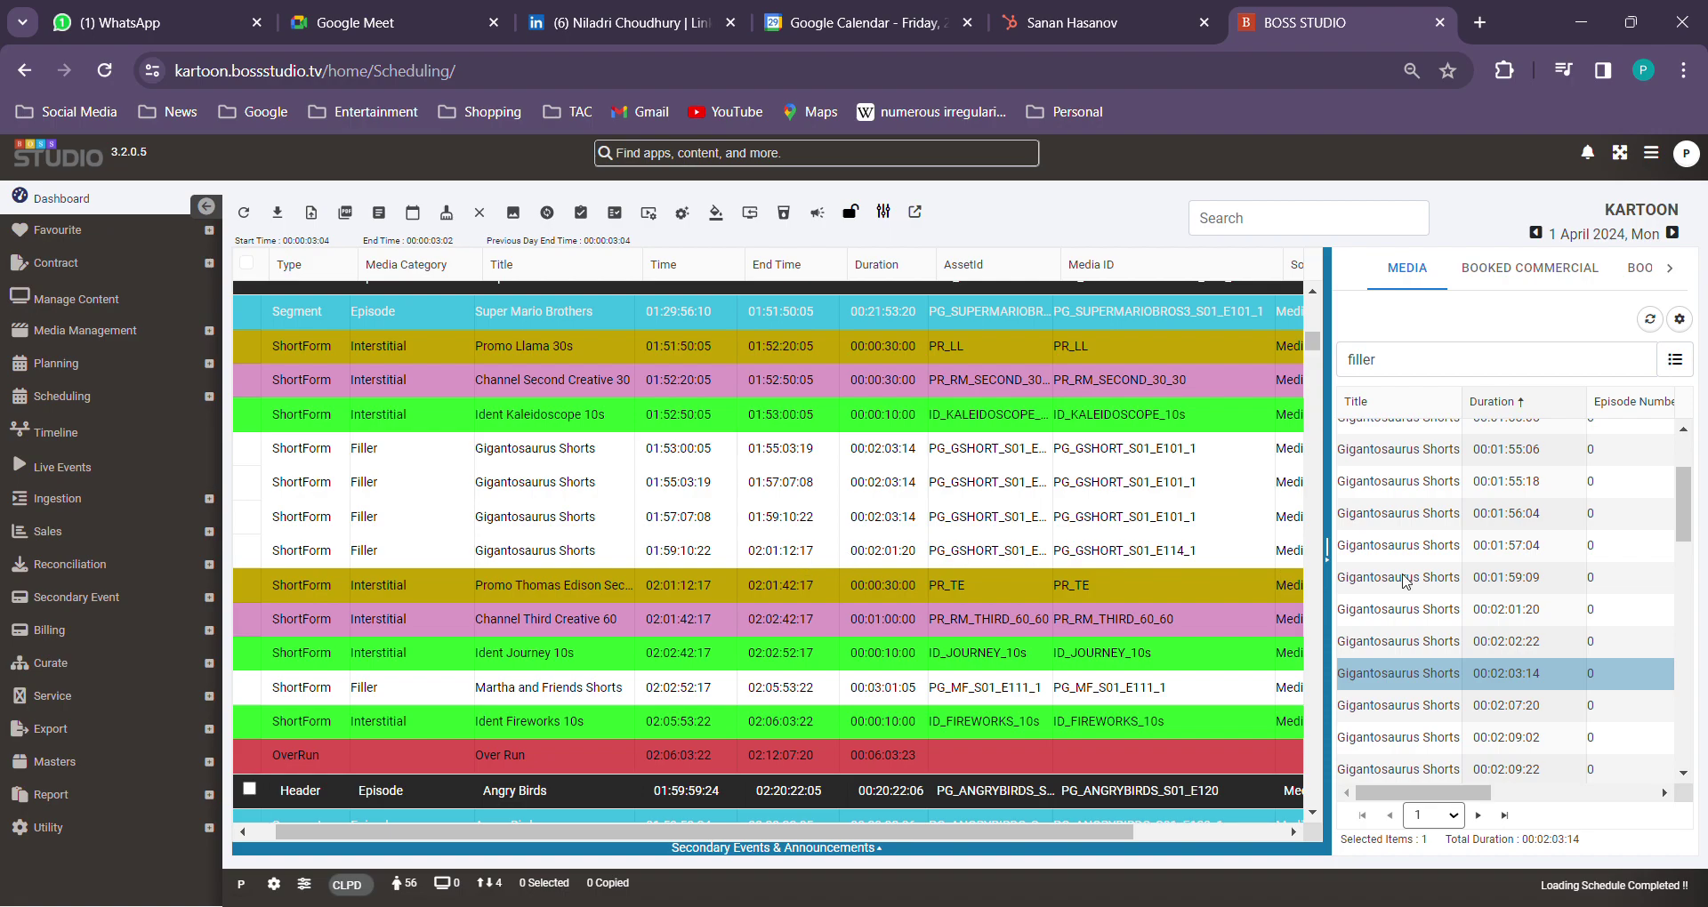
pyautogui.hscroll(1, 1495, 683)
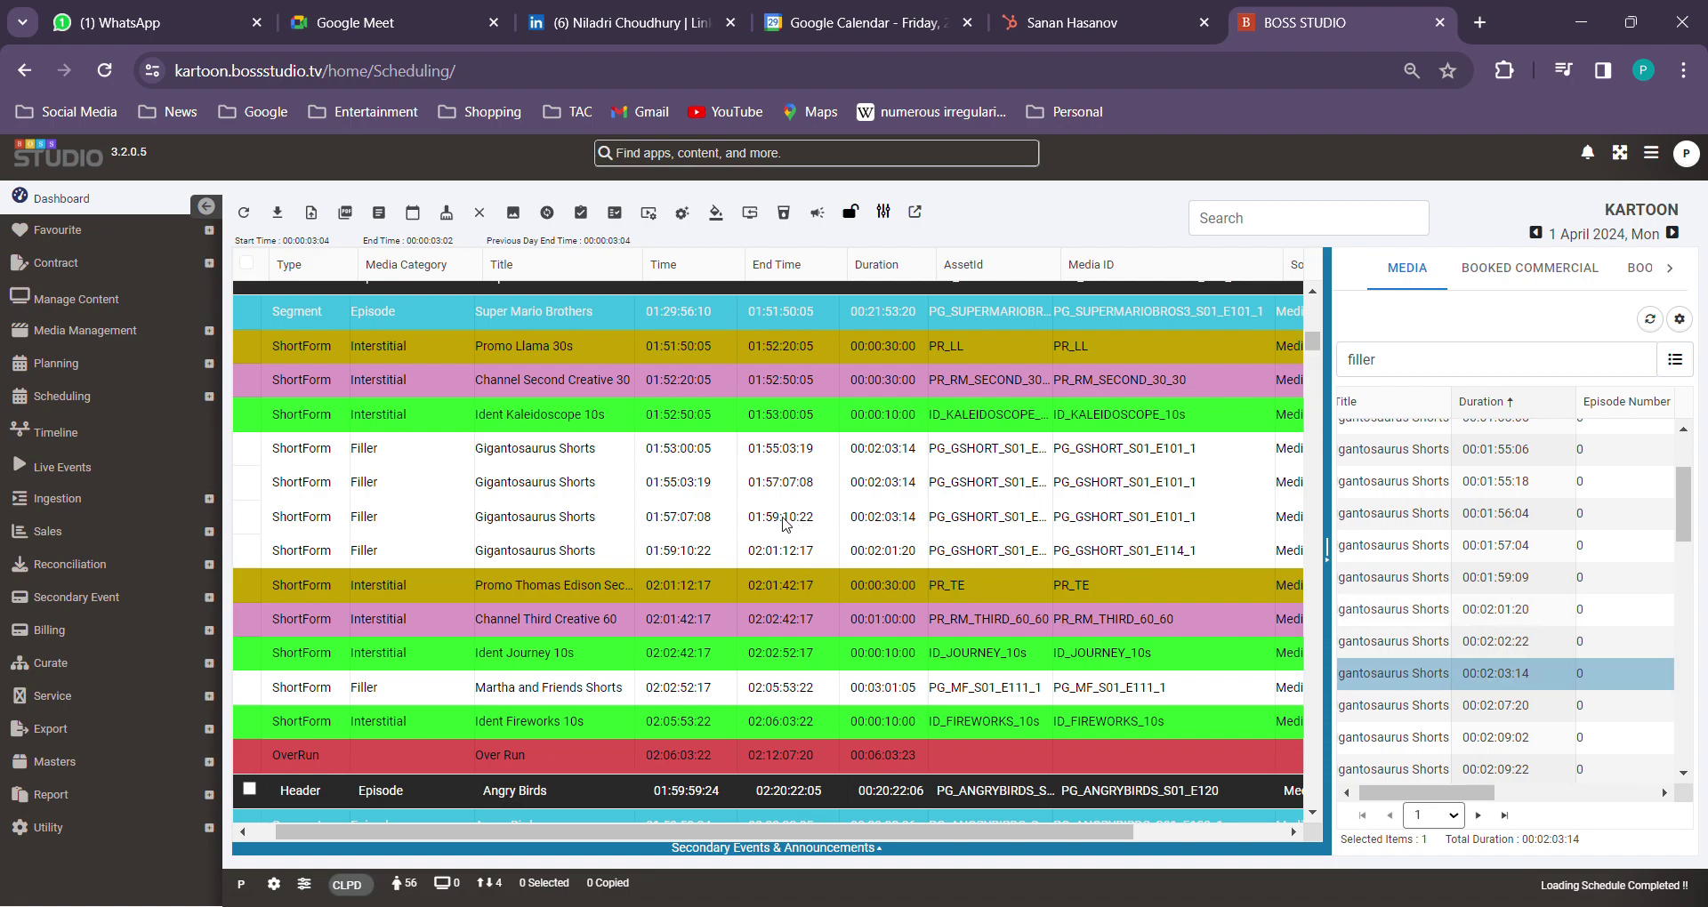
pyautogui.click(1557, 678)
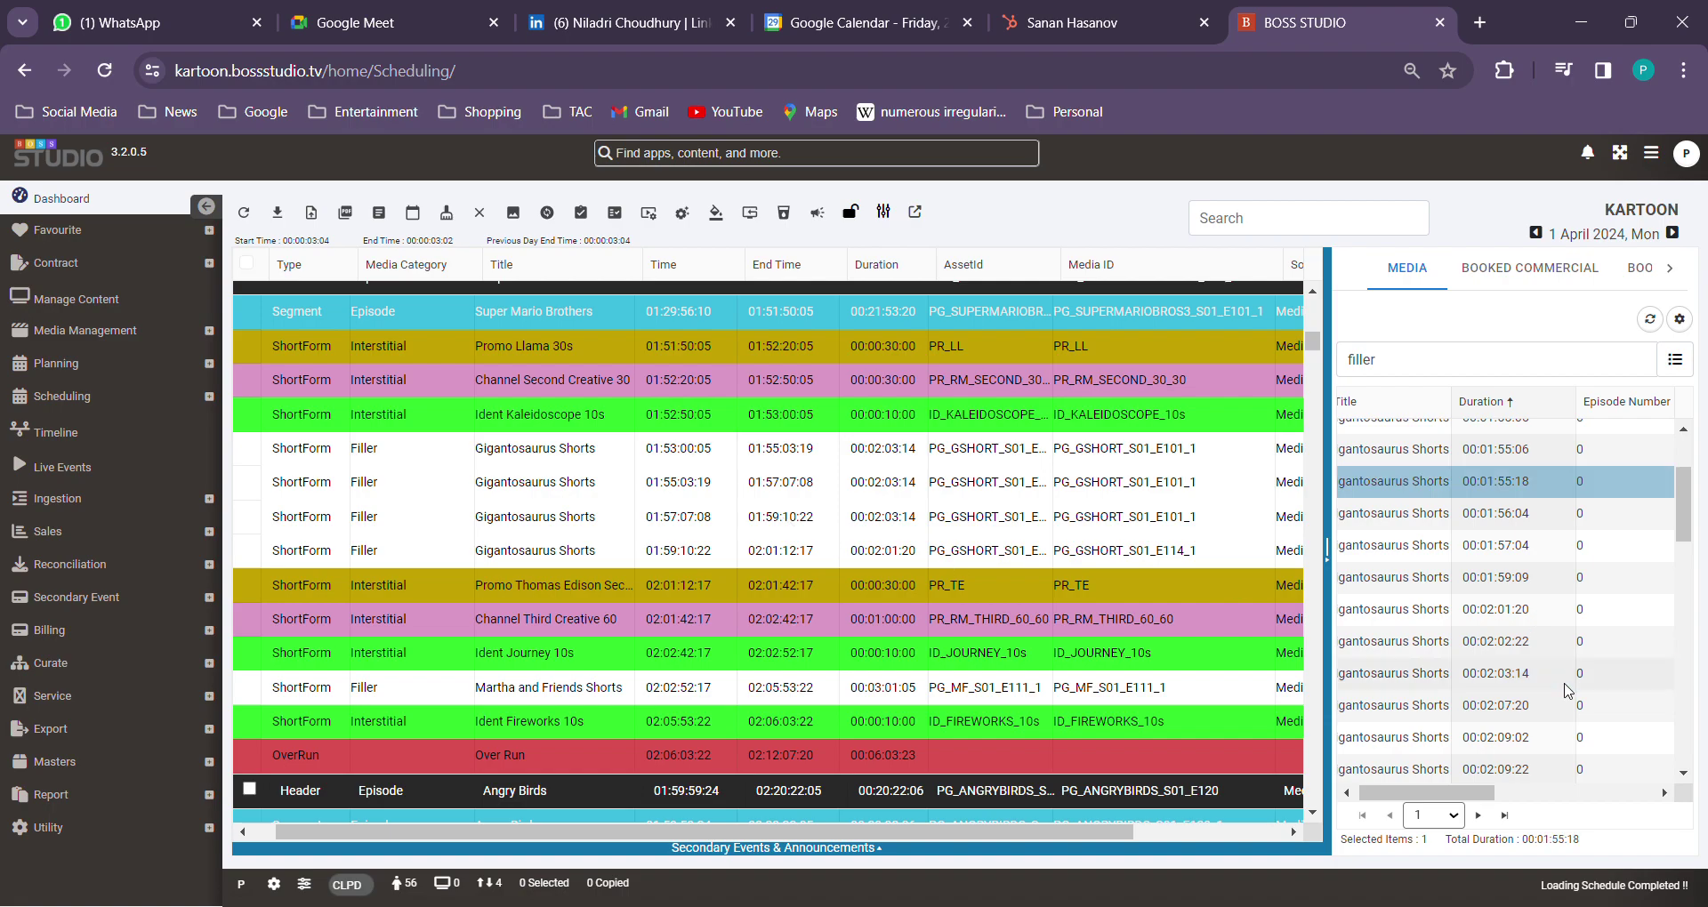
pyautogui.click(1514, 677)
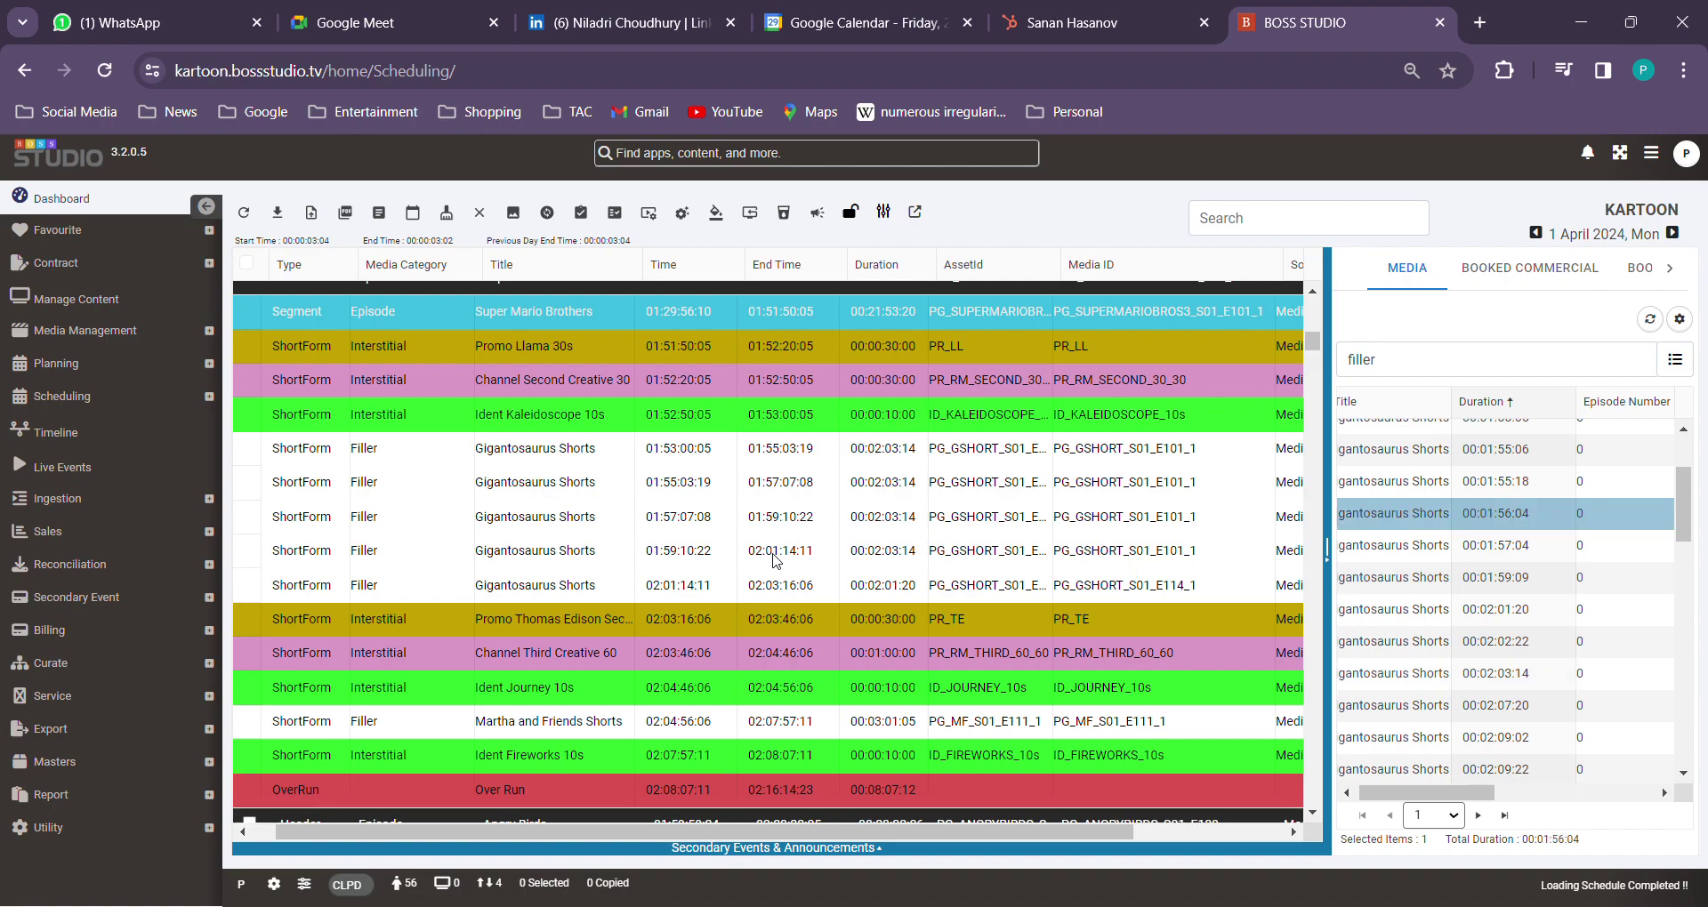
# Step: Delete the four PG_GSHORT_S01_E101_1 fillers between the Ident Kaleidoscope 10s and the PG_GSHORT_S01_E114_1 filler
pyautogui.click(772, 553)
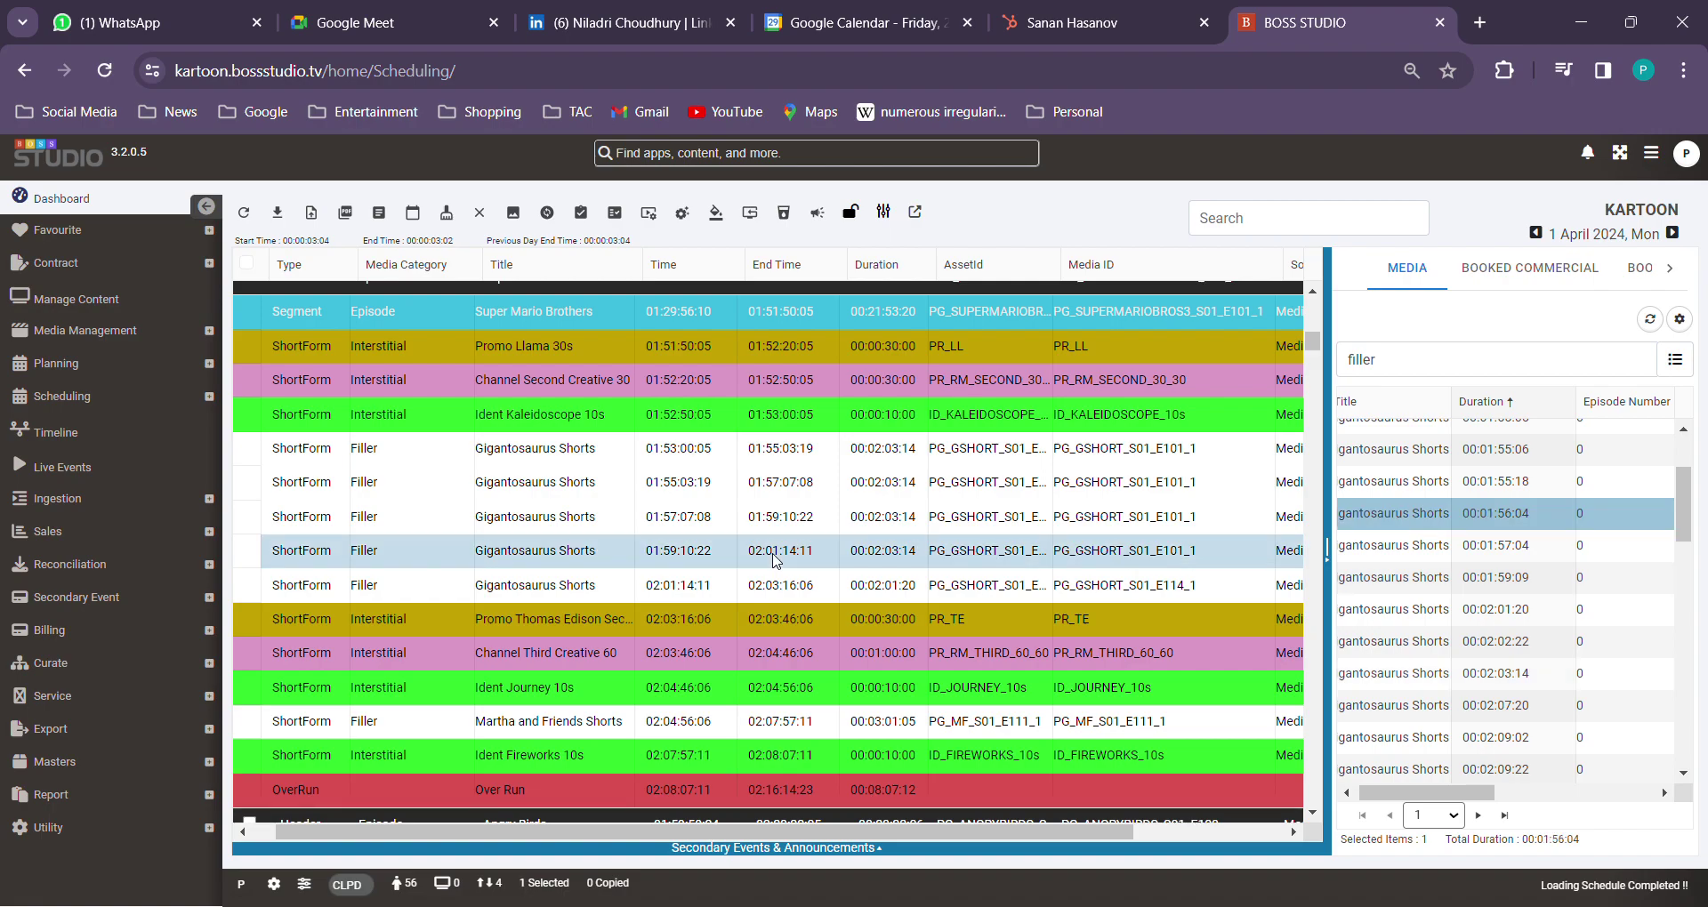
pyautogui.keyDown('shift'); pyautogui.click(767, 449); pyautogui.keyUp('shift')
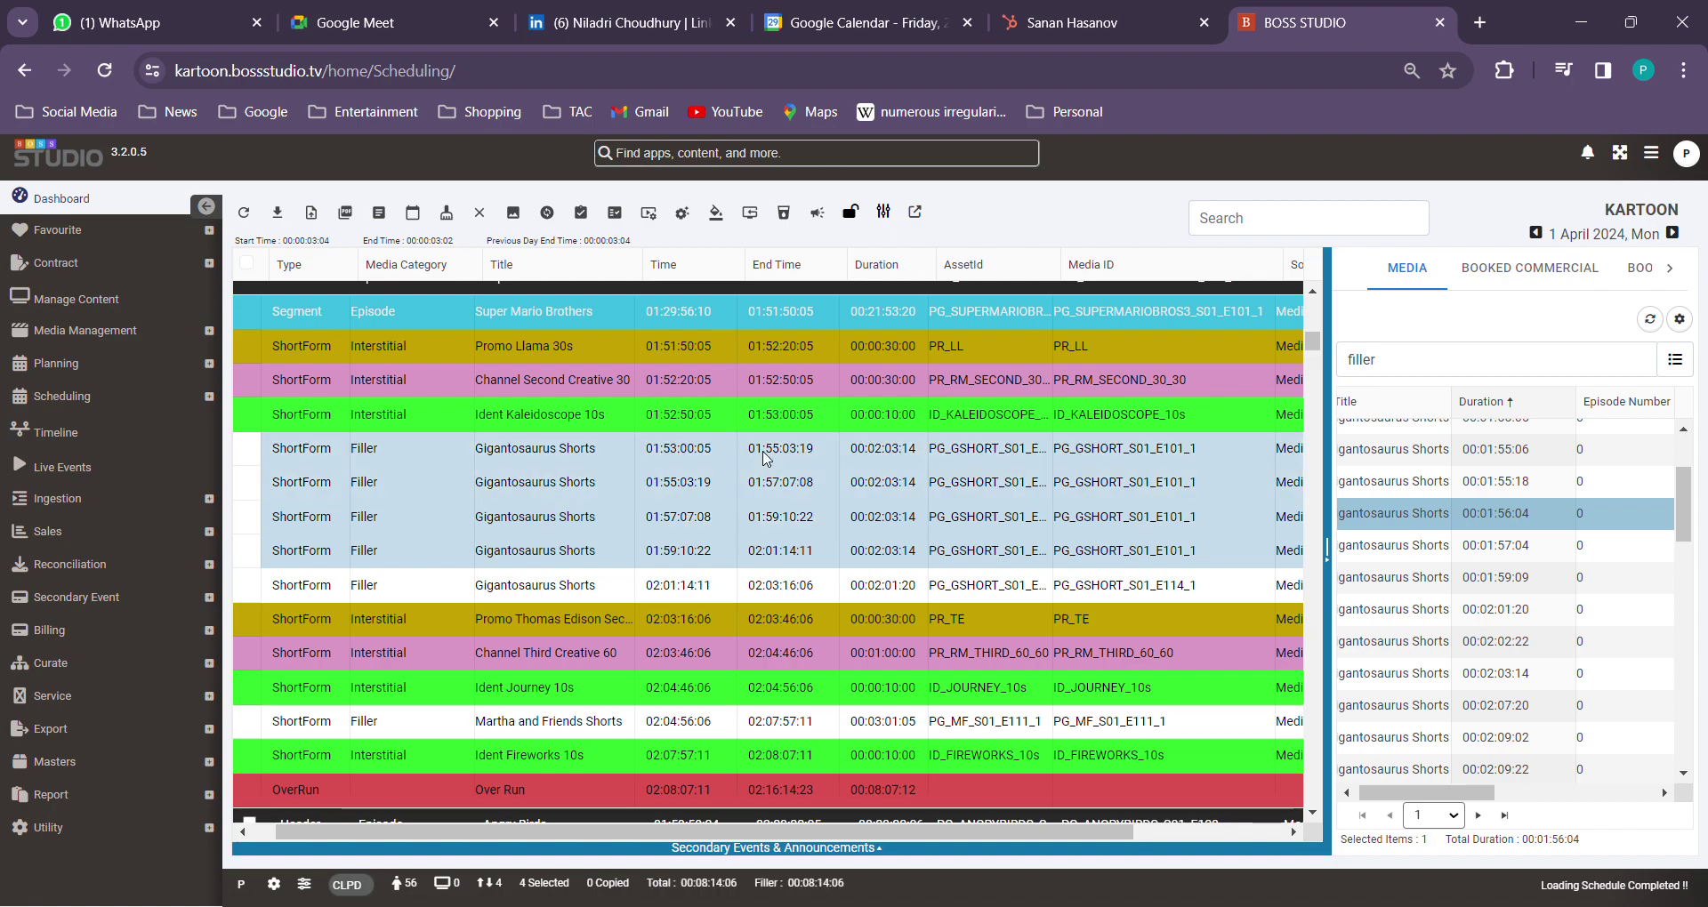
pyautogui.press('Delete')
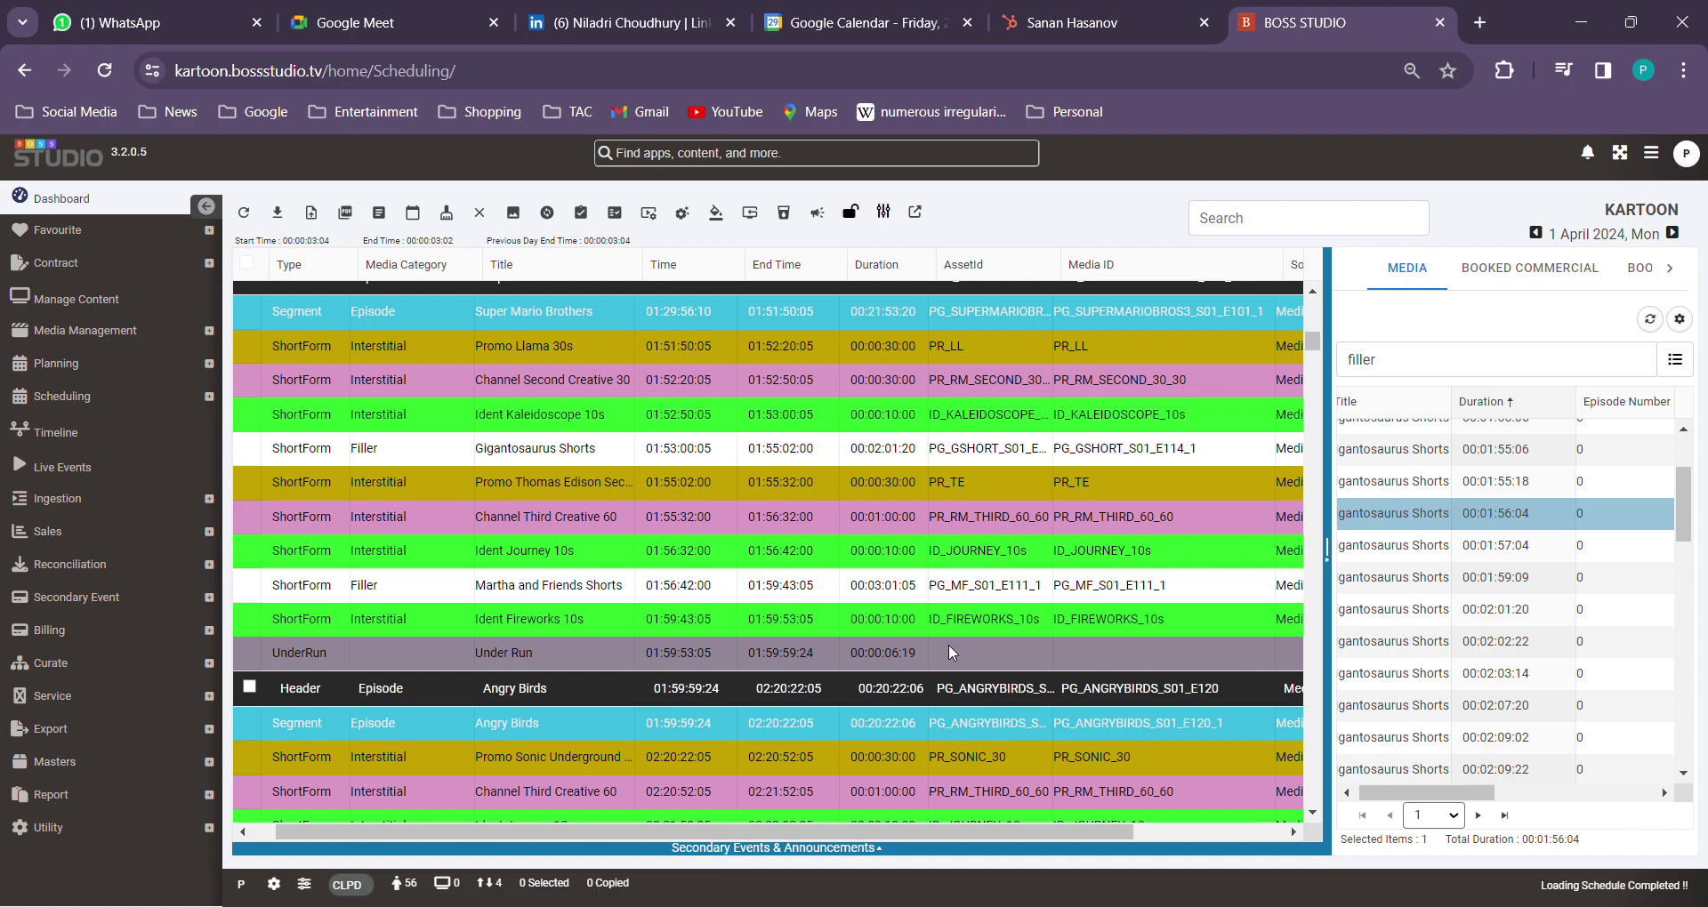
# Step: Insert the 00:02:03:14 Gigantosaurus Shorts filler three times around PG_GSHORT_S01_E114_1, two copies before it and one after it
pyautogui.click(1505, 680)
pyautogui.moveTo(799, 452); pyautogui.dragTo(799, 452)
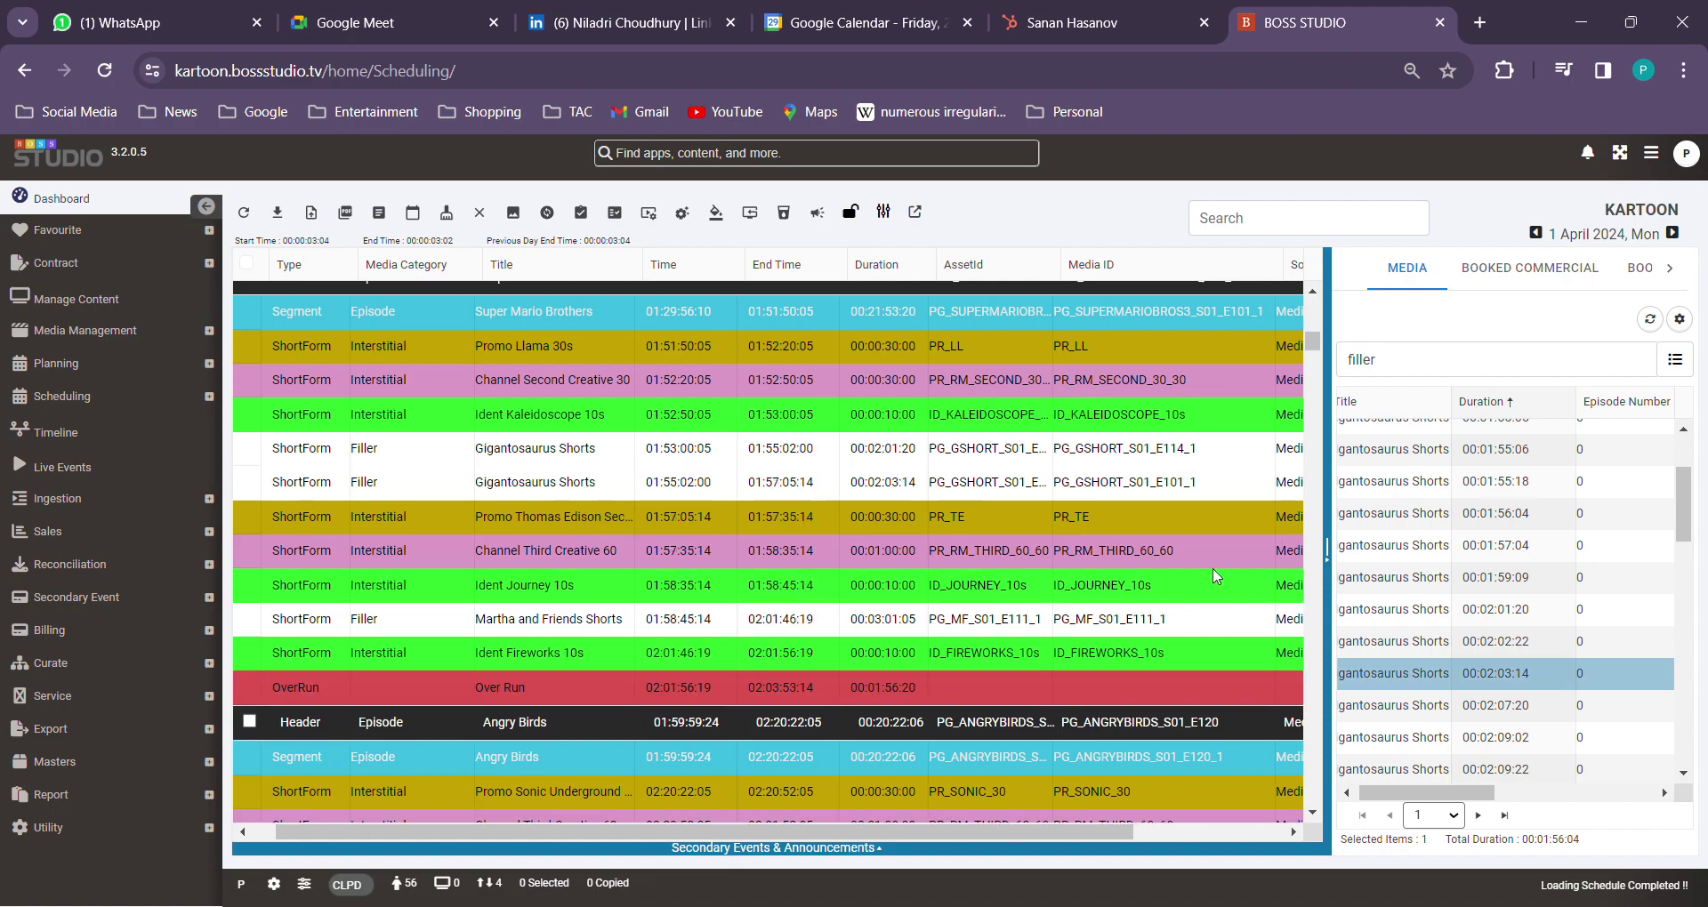
pyautogui.hscroll(-1, 1339, 586)
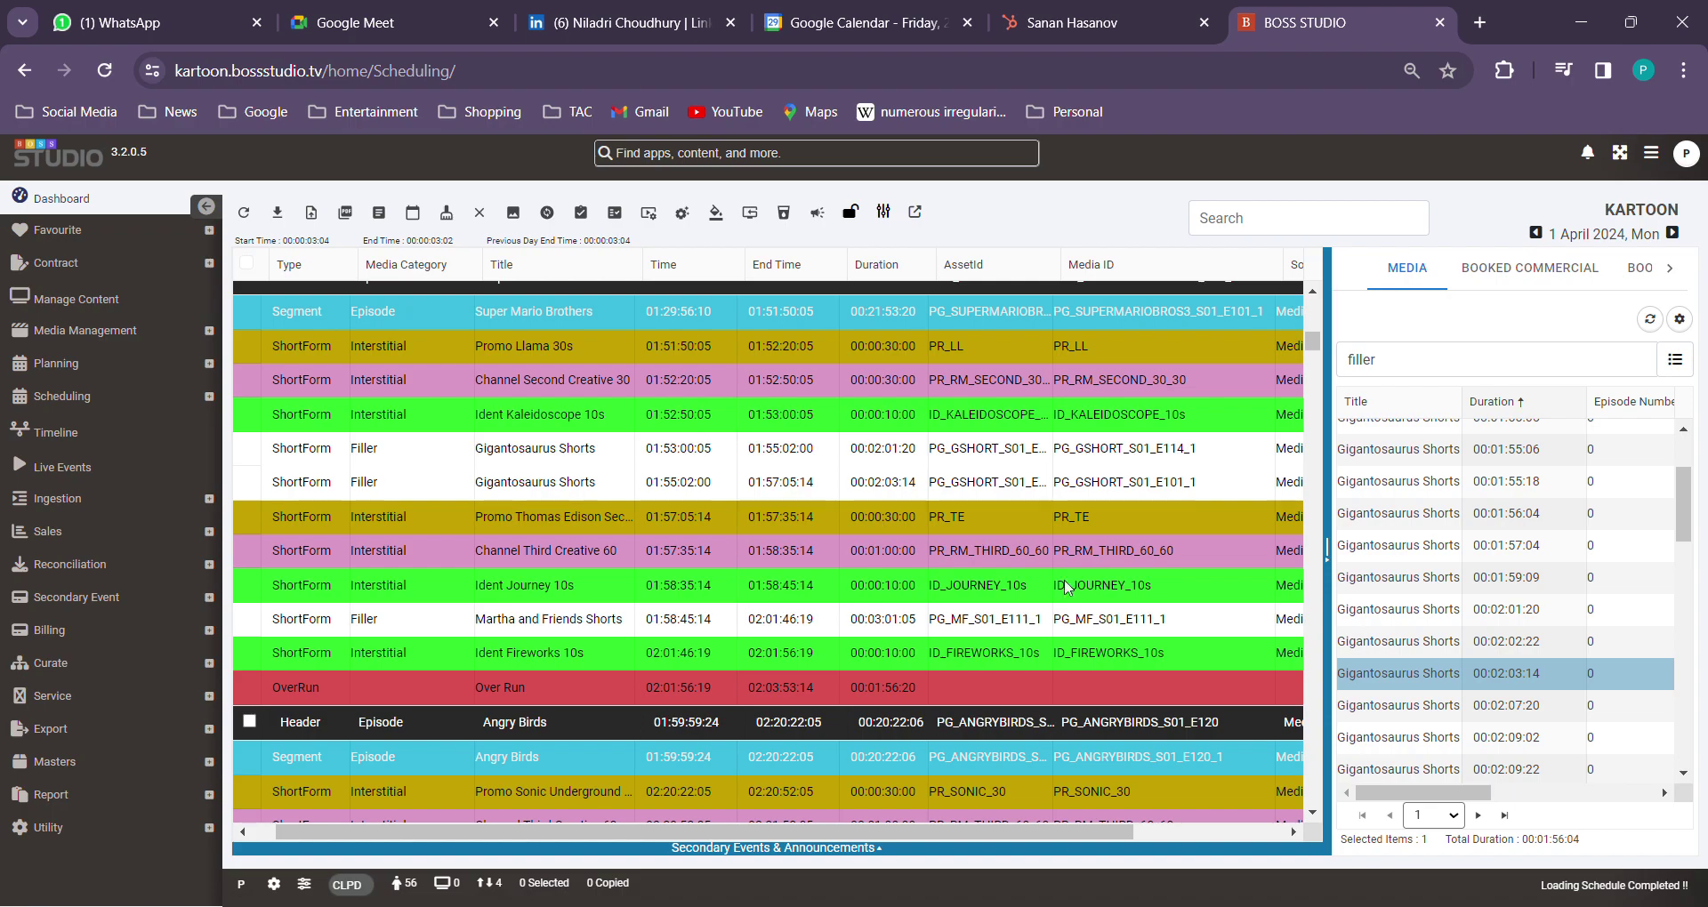
pyautogui.click(1644, 682)
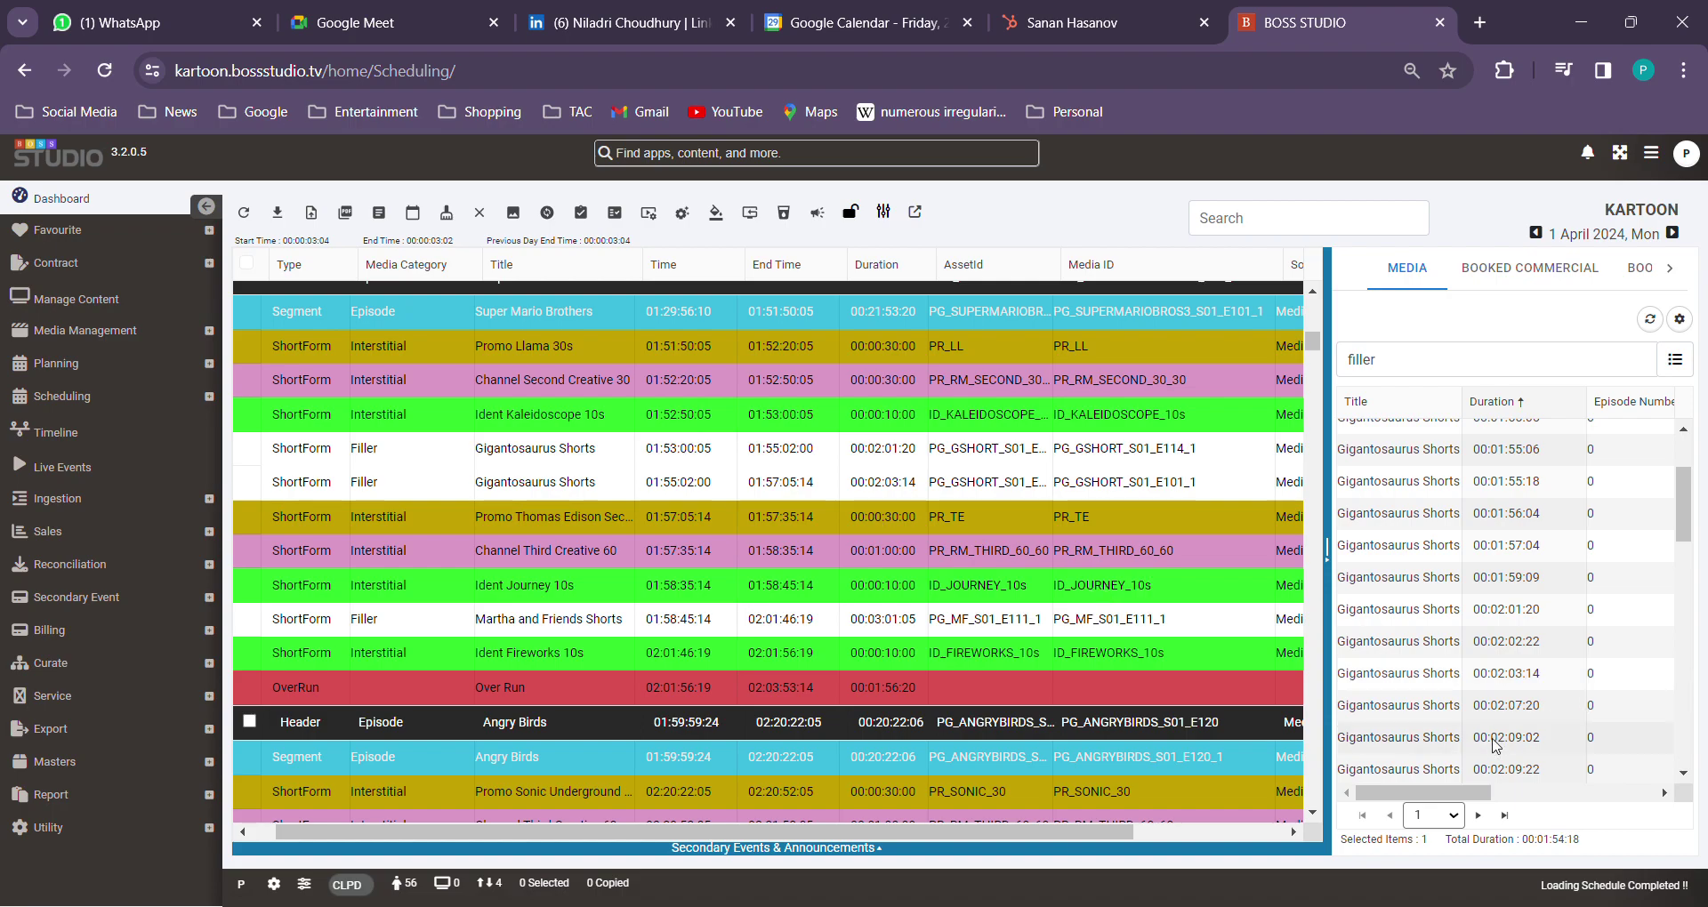
pyautogui.click(1503, 676)
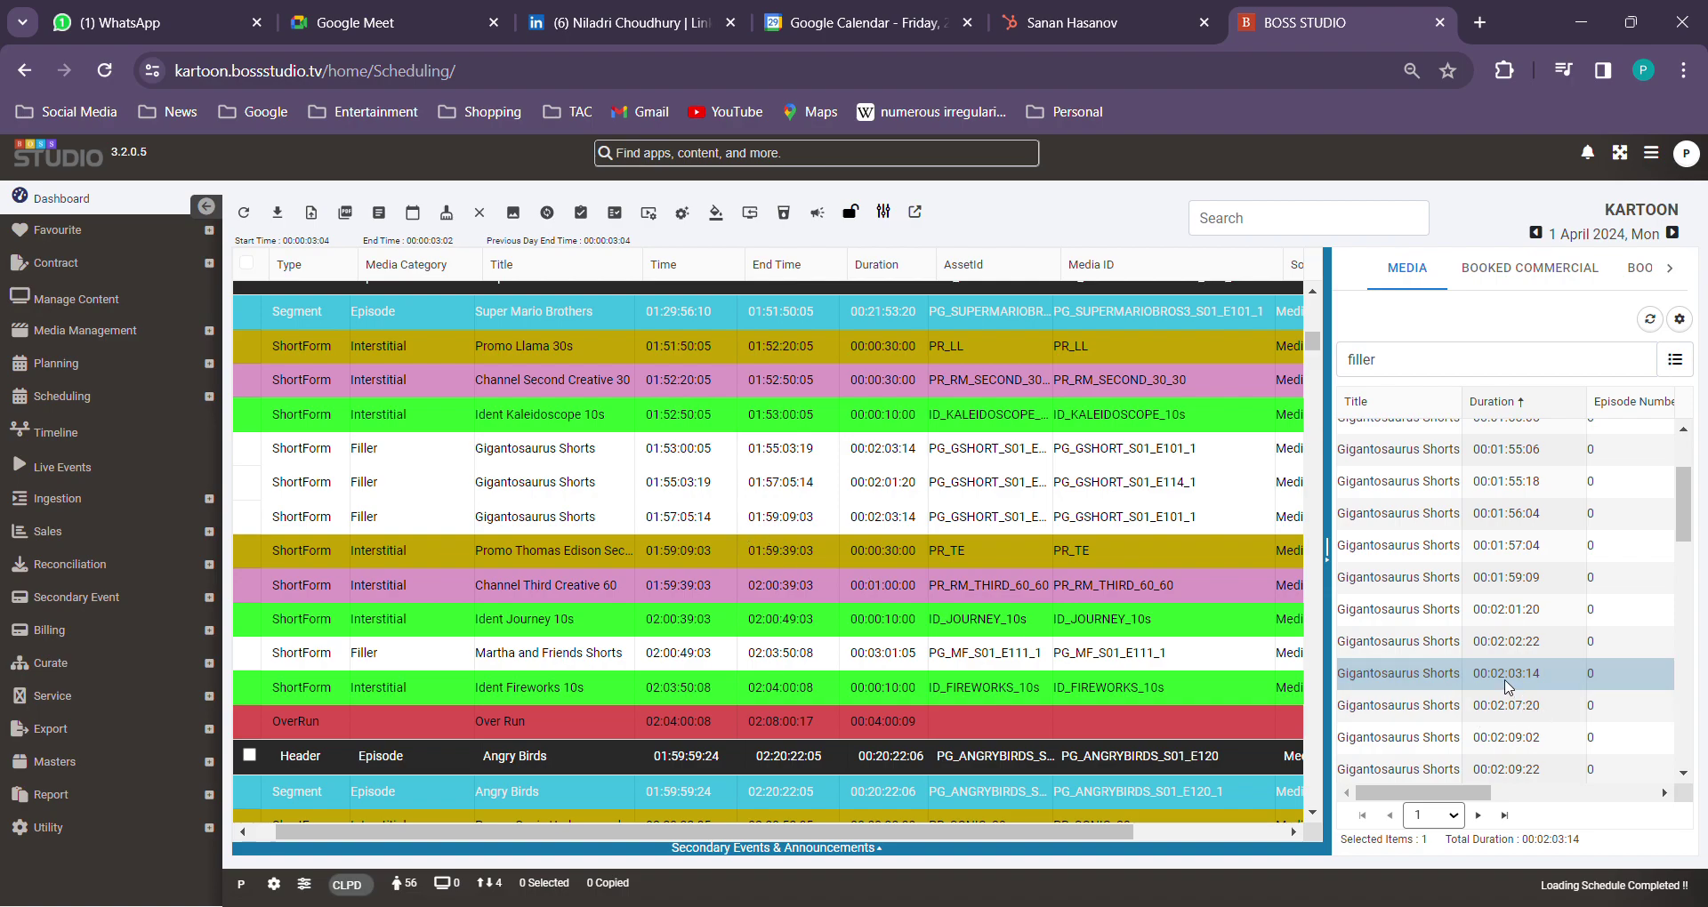
pyautogui.moveTo(1508, 686); pyautogui.dragTo(711, 417)
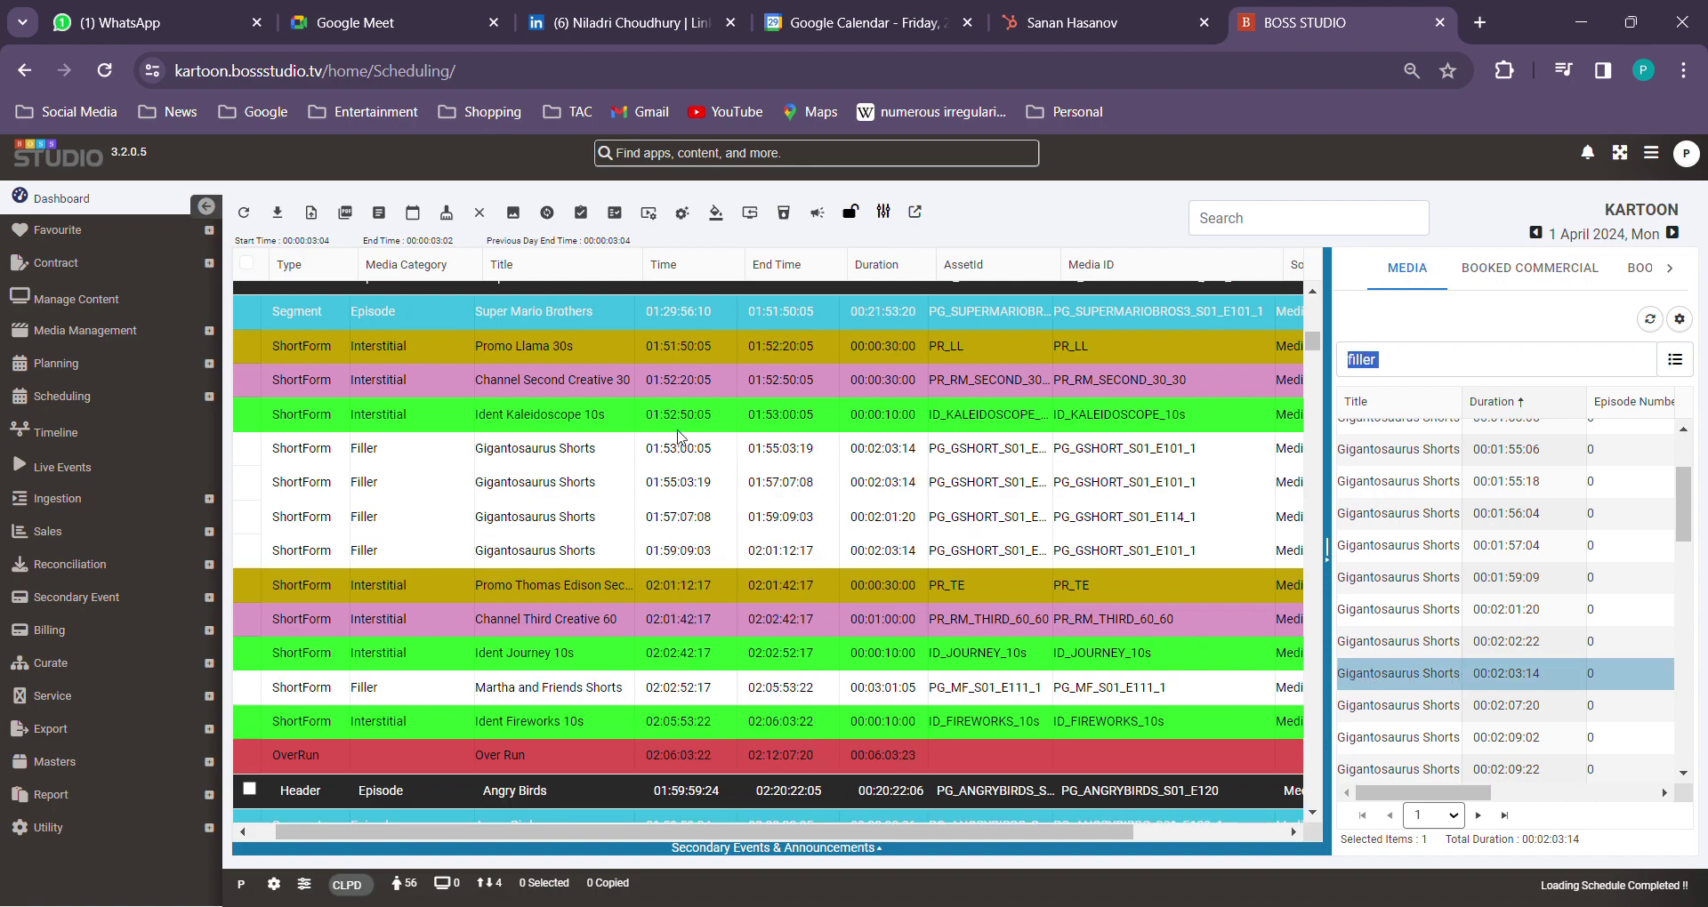
# Step: Examine the other columns of the media list and schedule, and review the breaks around the surrounding episodes
pyautogui.moveTo(629, 445); pyautogui.dragTo(1584, 629)
pyautogui.hscroll(-2, 1410, 691)
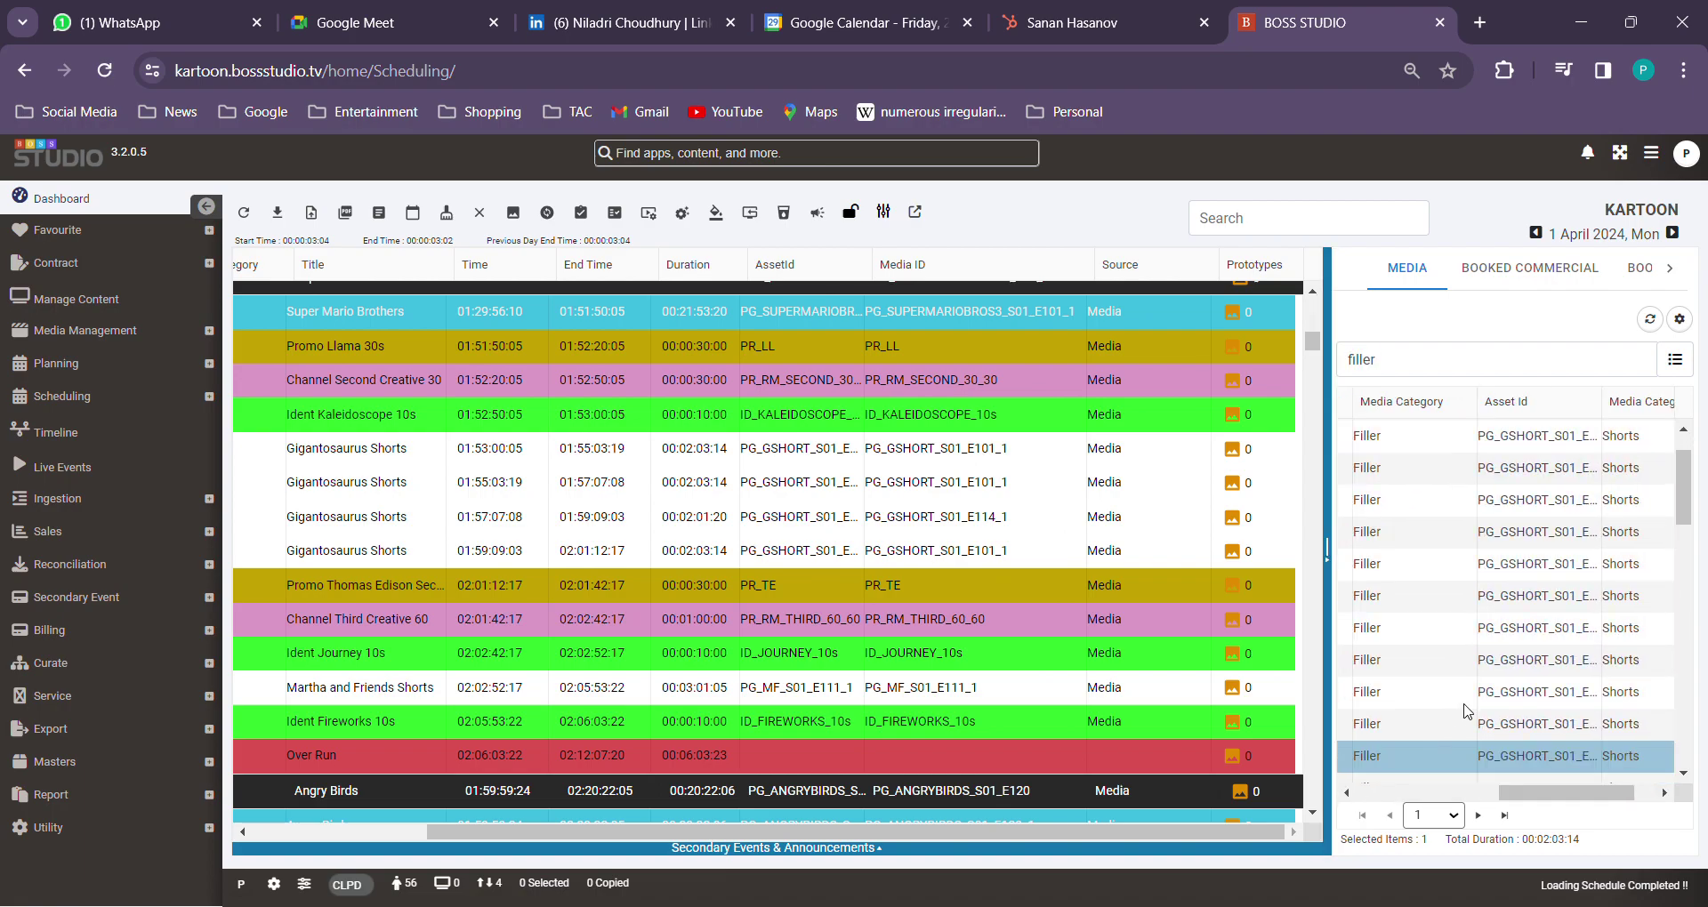
pyautogui.click(1433, 792)
pyautogui.moveTo(1427, 793); pyautogui.dragTo(1329, 793)
pyautogui.scroll(-1, 1527, 673)
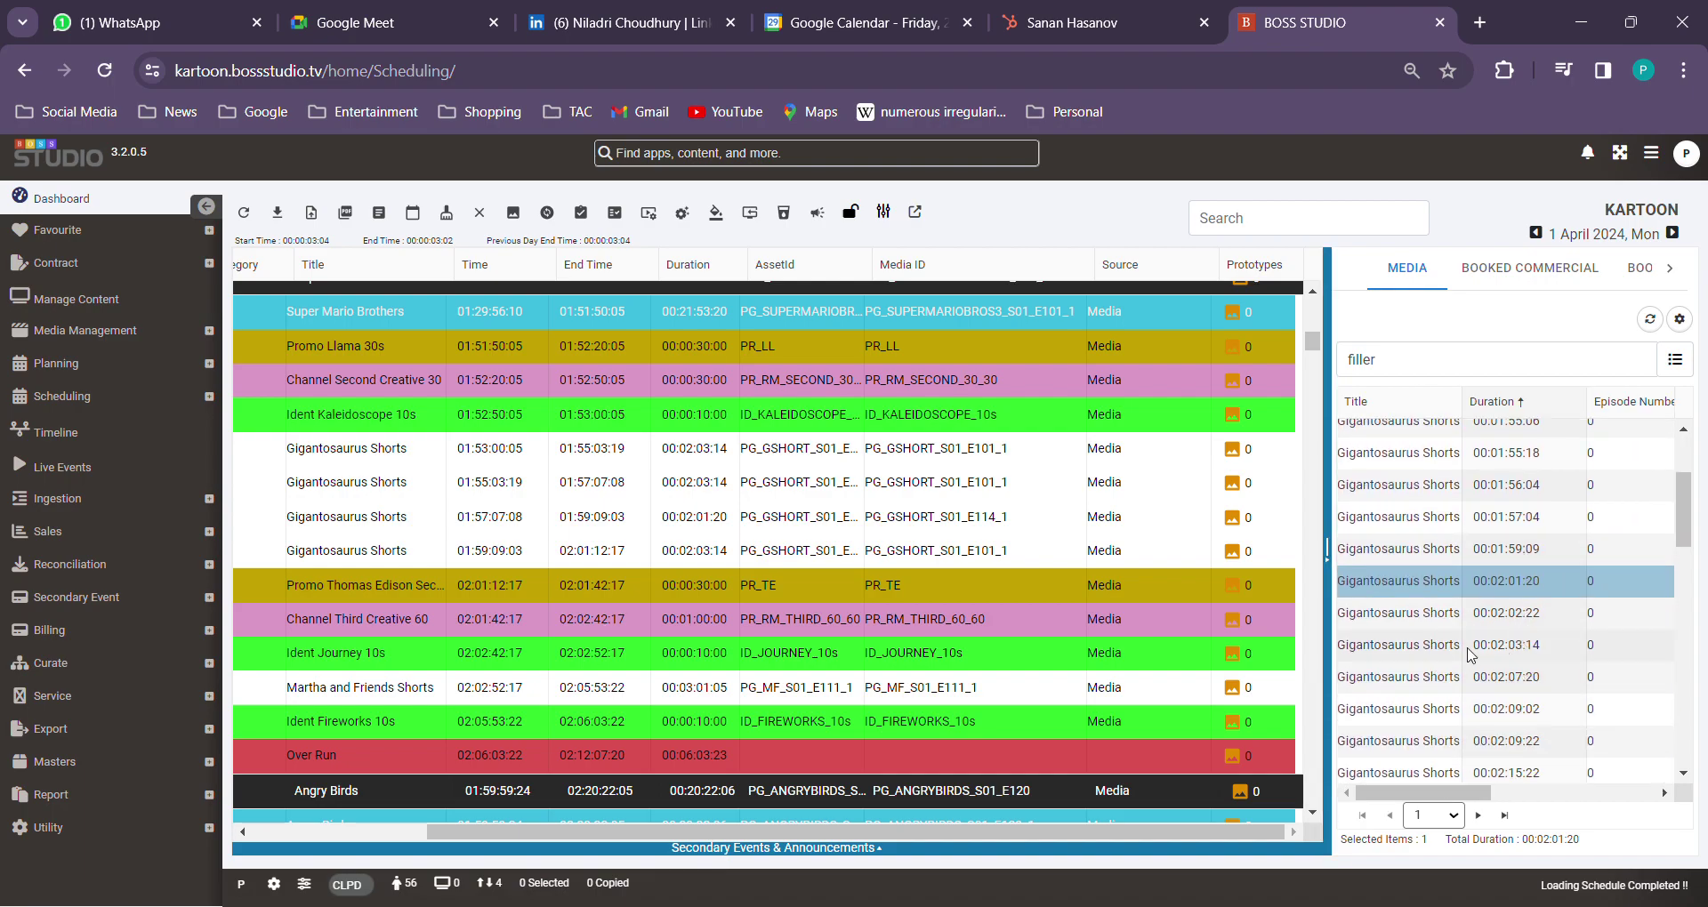
pyautogui.click(1504, 652)
pyautogui.hscroll(3, 1695, 592)
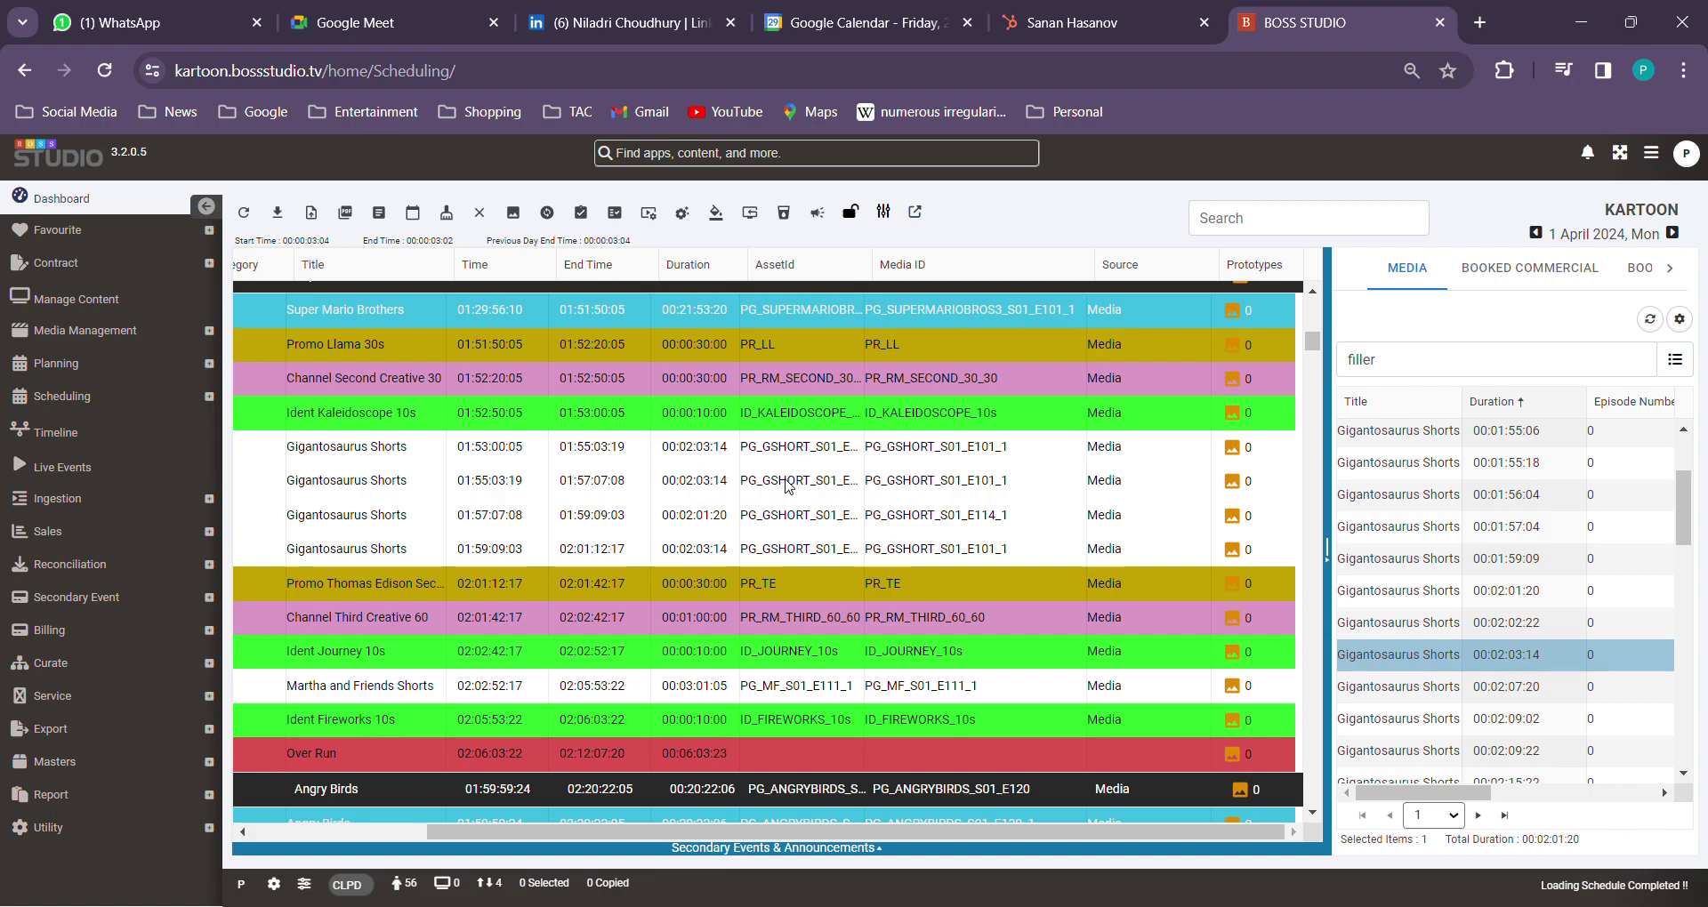
pyautogui.scroll(-3, 550, 836)
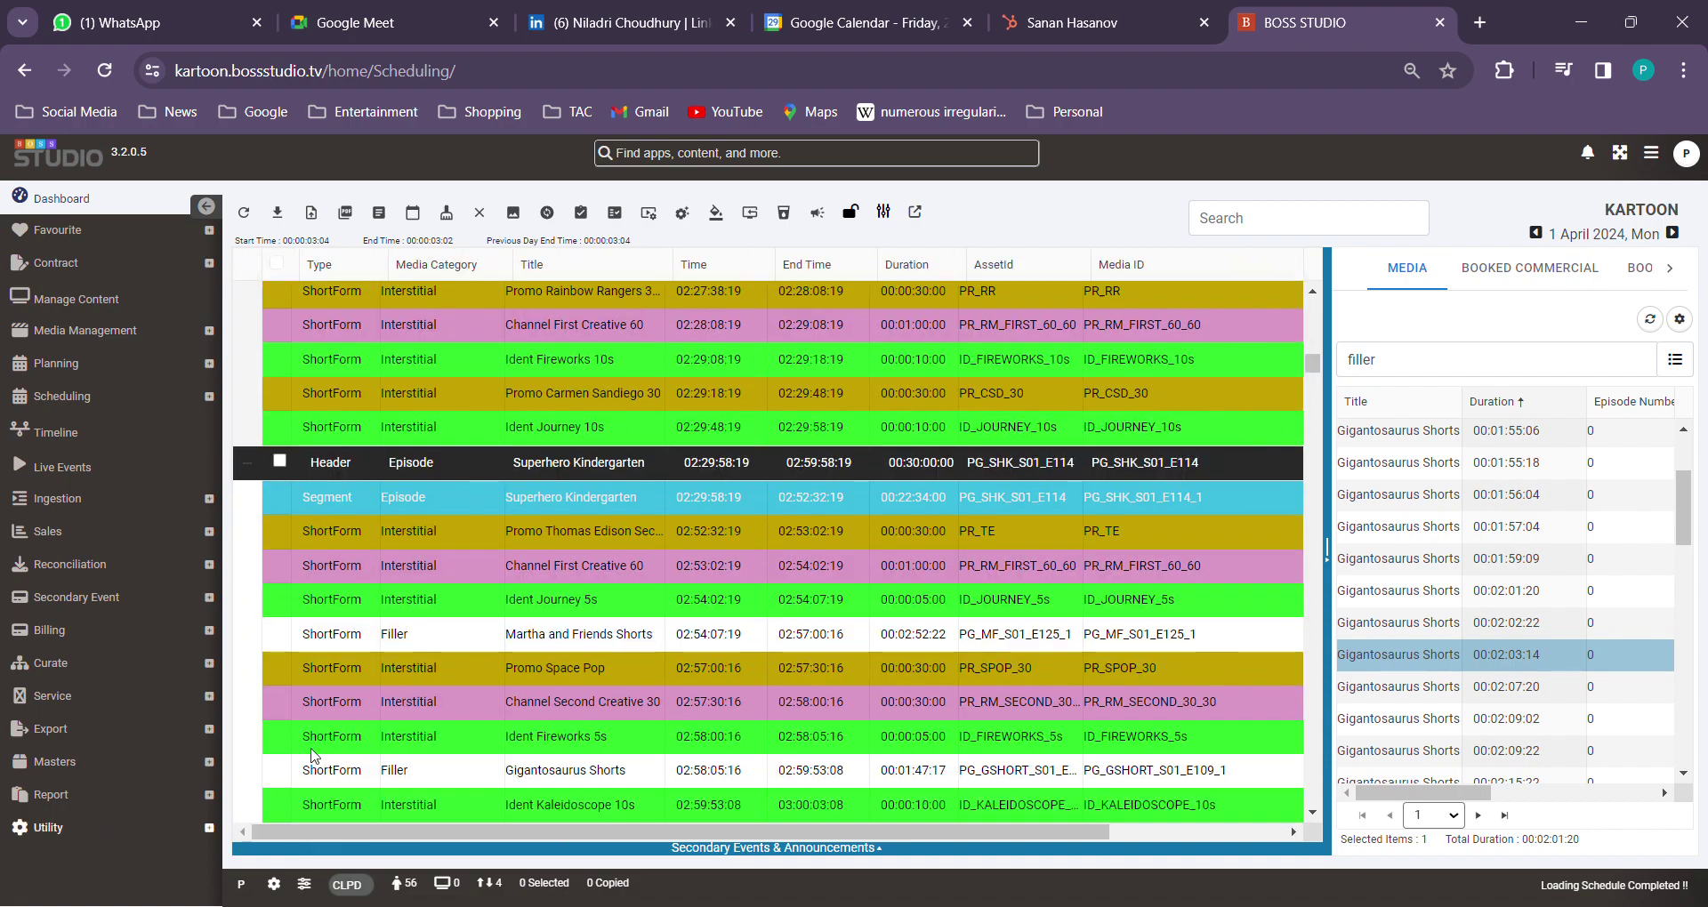
pyautogui.scroll(15, 1201, 457)
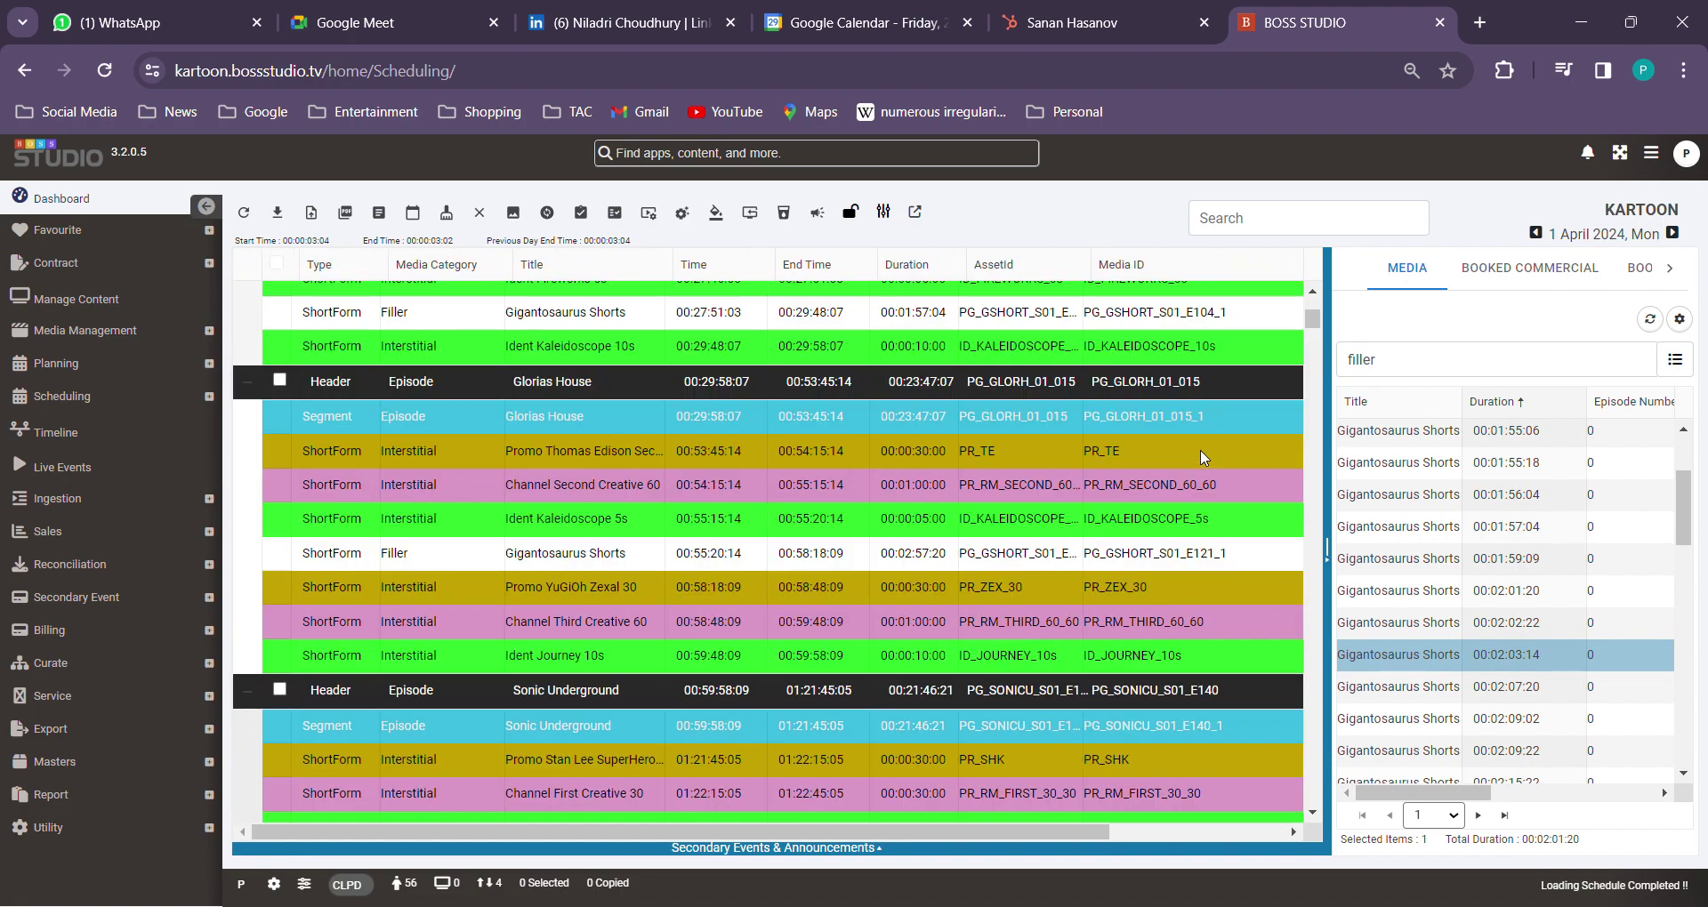
pyautogui.scroll(-10, 1061, 473)
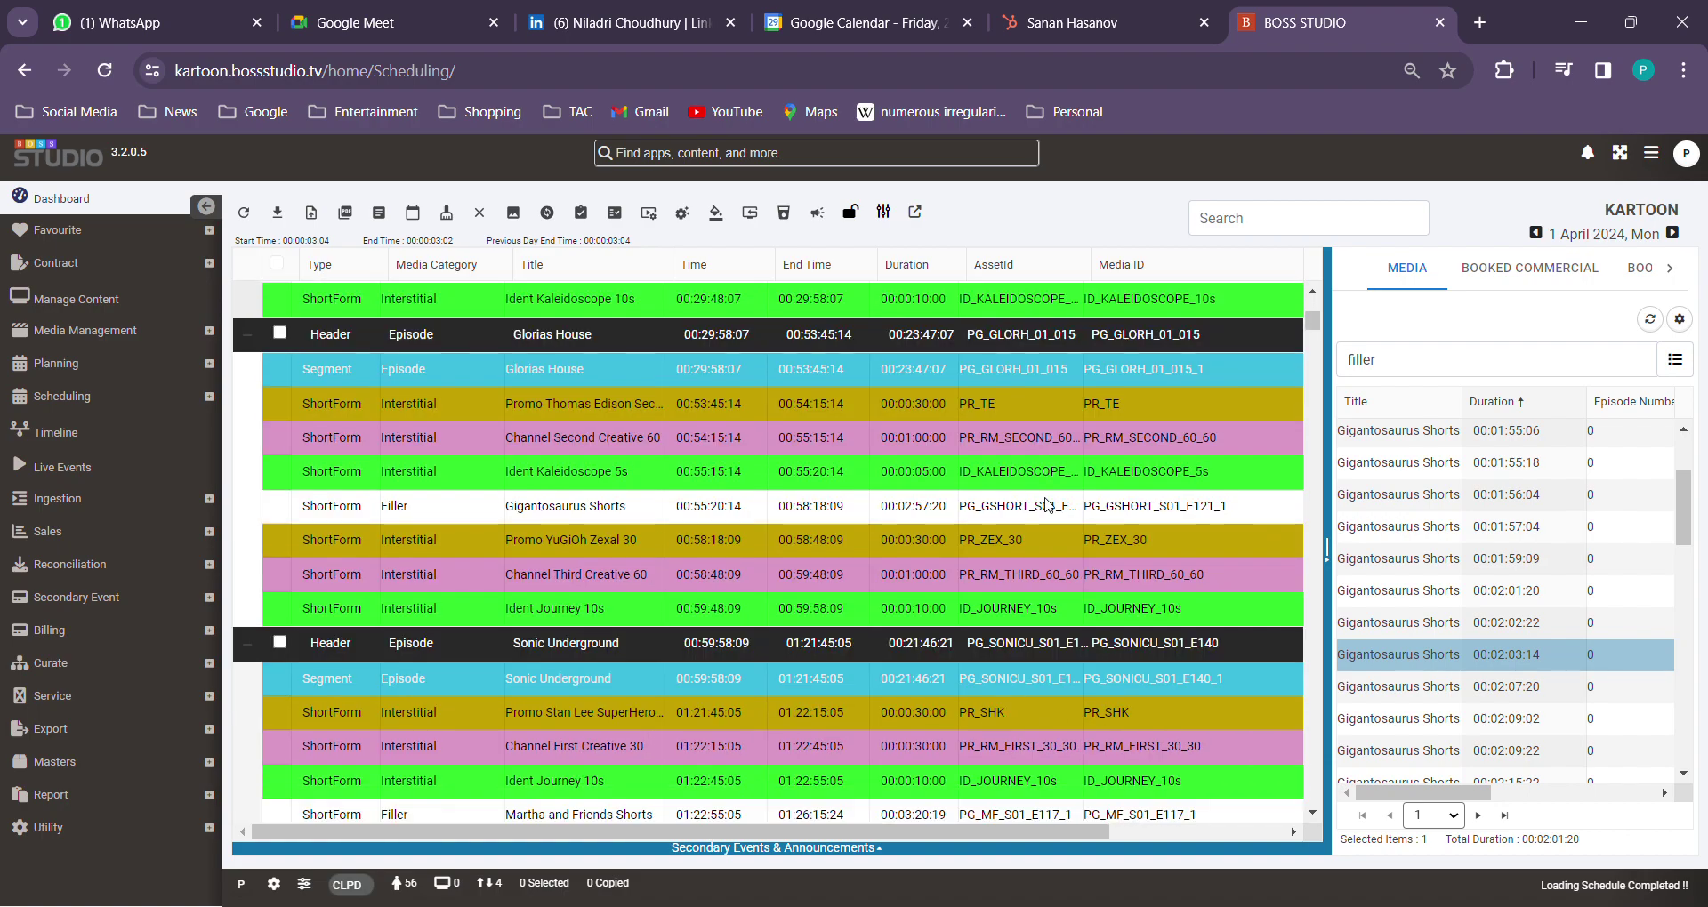
# Step: Insert another 00:02:03:14 Gigantosaurus Shorts filler after PG_GSHORT_S01_E114_1, at the end of the filler block before Promo Thomas Edison
pyautogui.scroll(-5, 1045, 504)
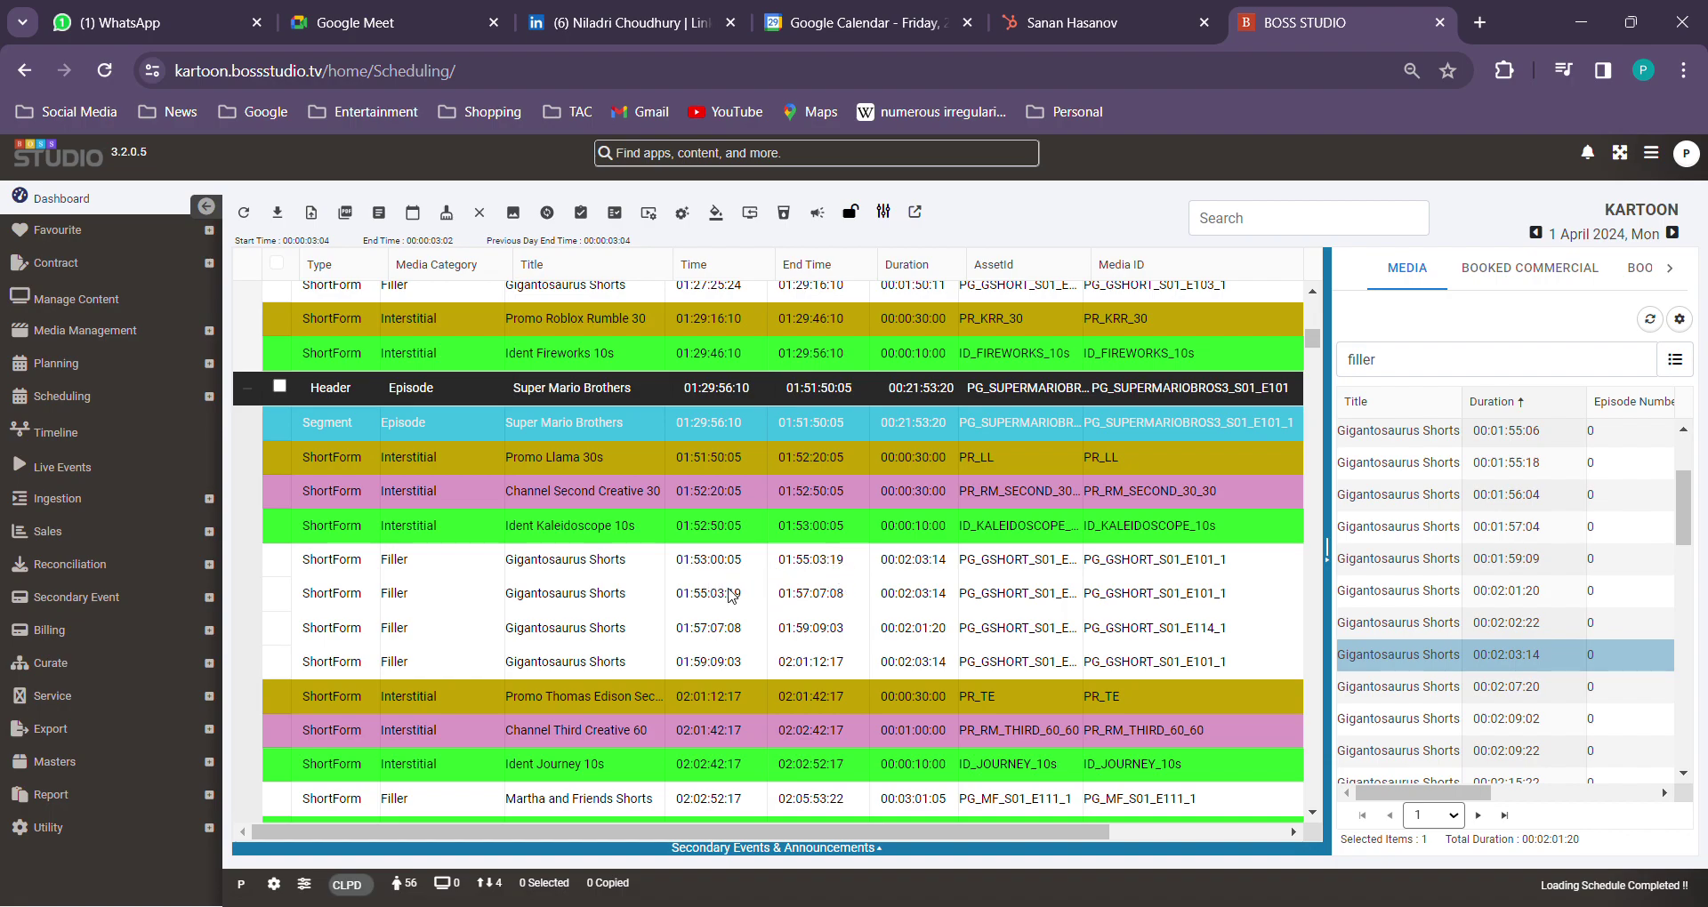
pyautogui.scroll(-2, 745, 594)
pyautogui.scroll(2, 745, 594)
pyautogui.scroll(-4, 773, 614)
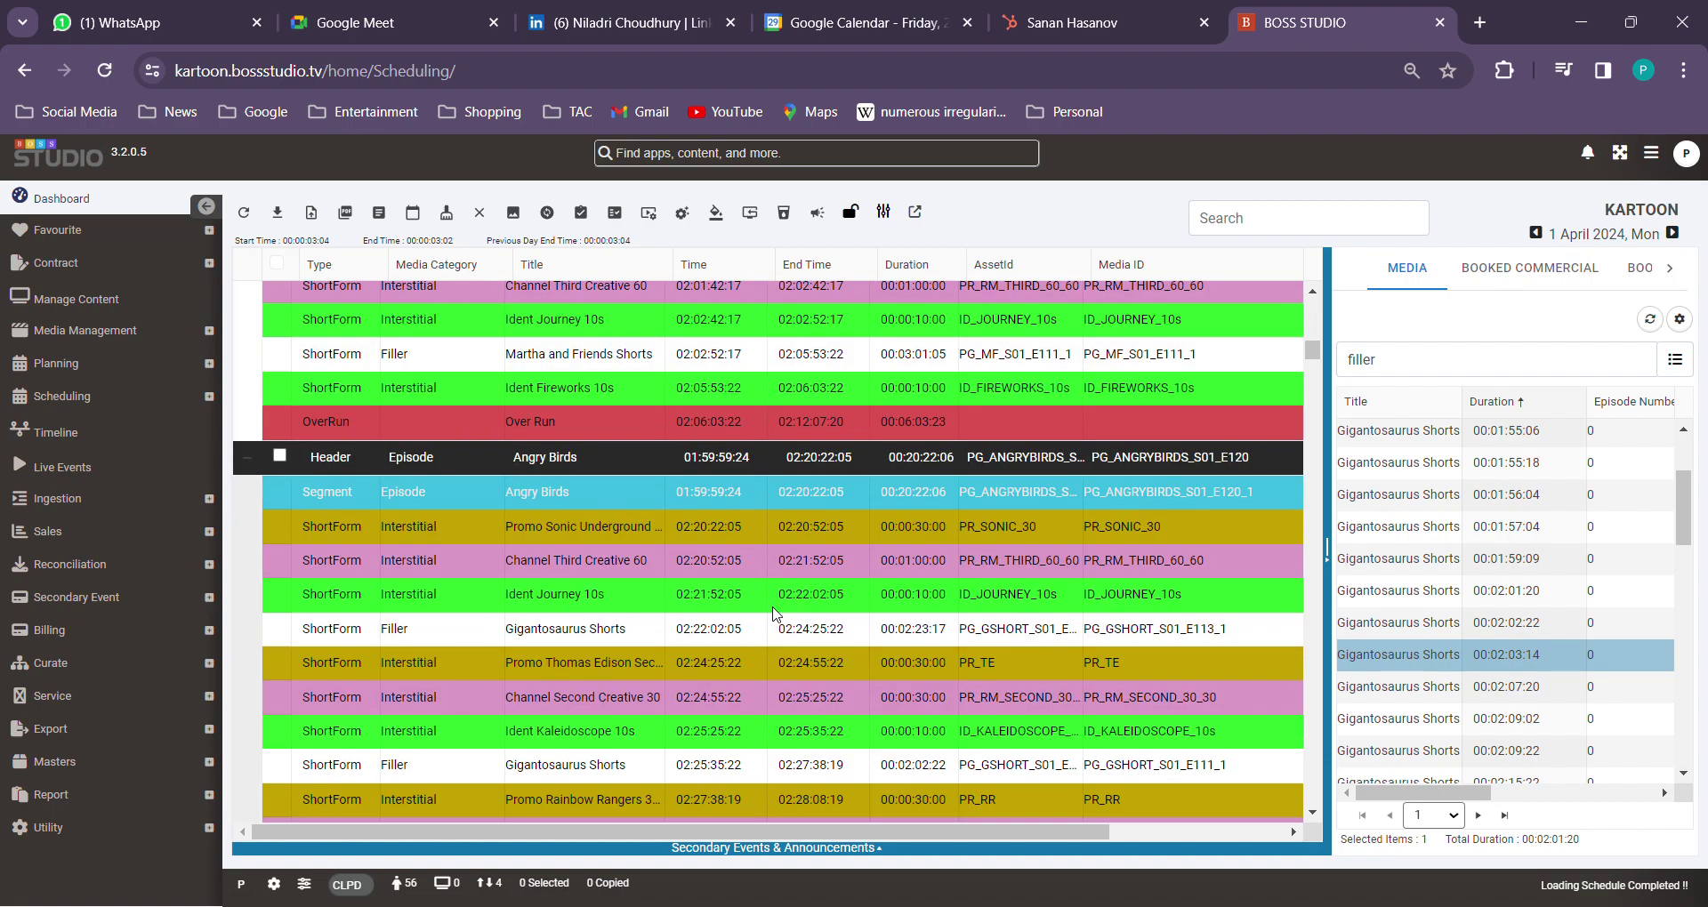
pyautogui.scroll(2, 773, 614)
pyautogui.scroll(1, 773, 614)
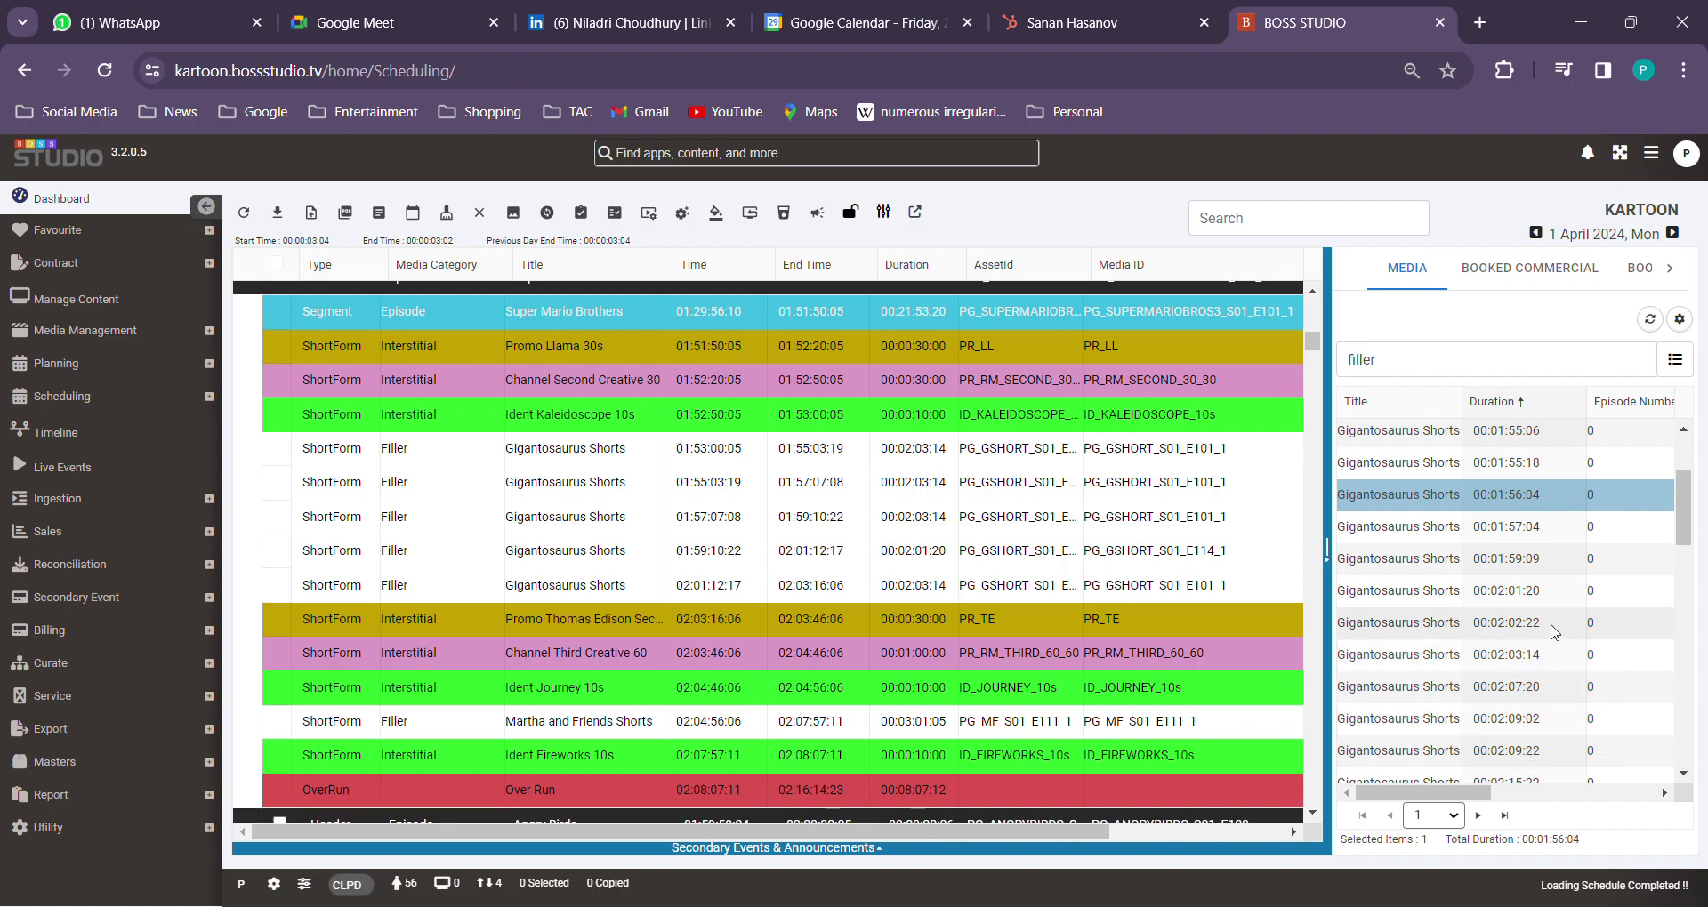
pyautogui.click(1516, 656)
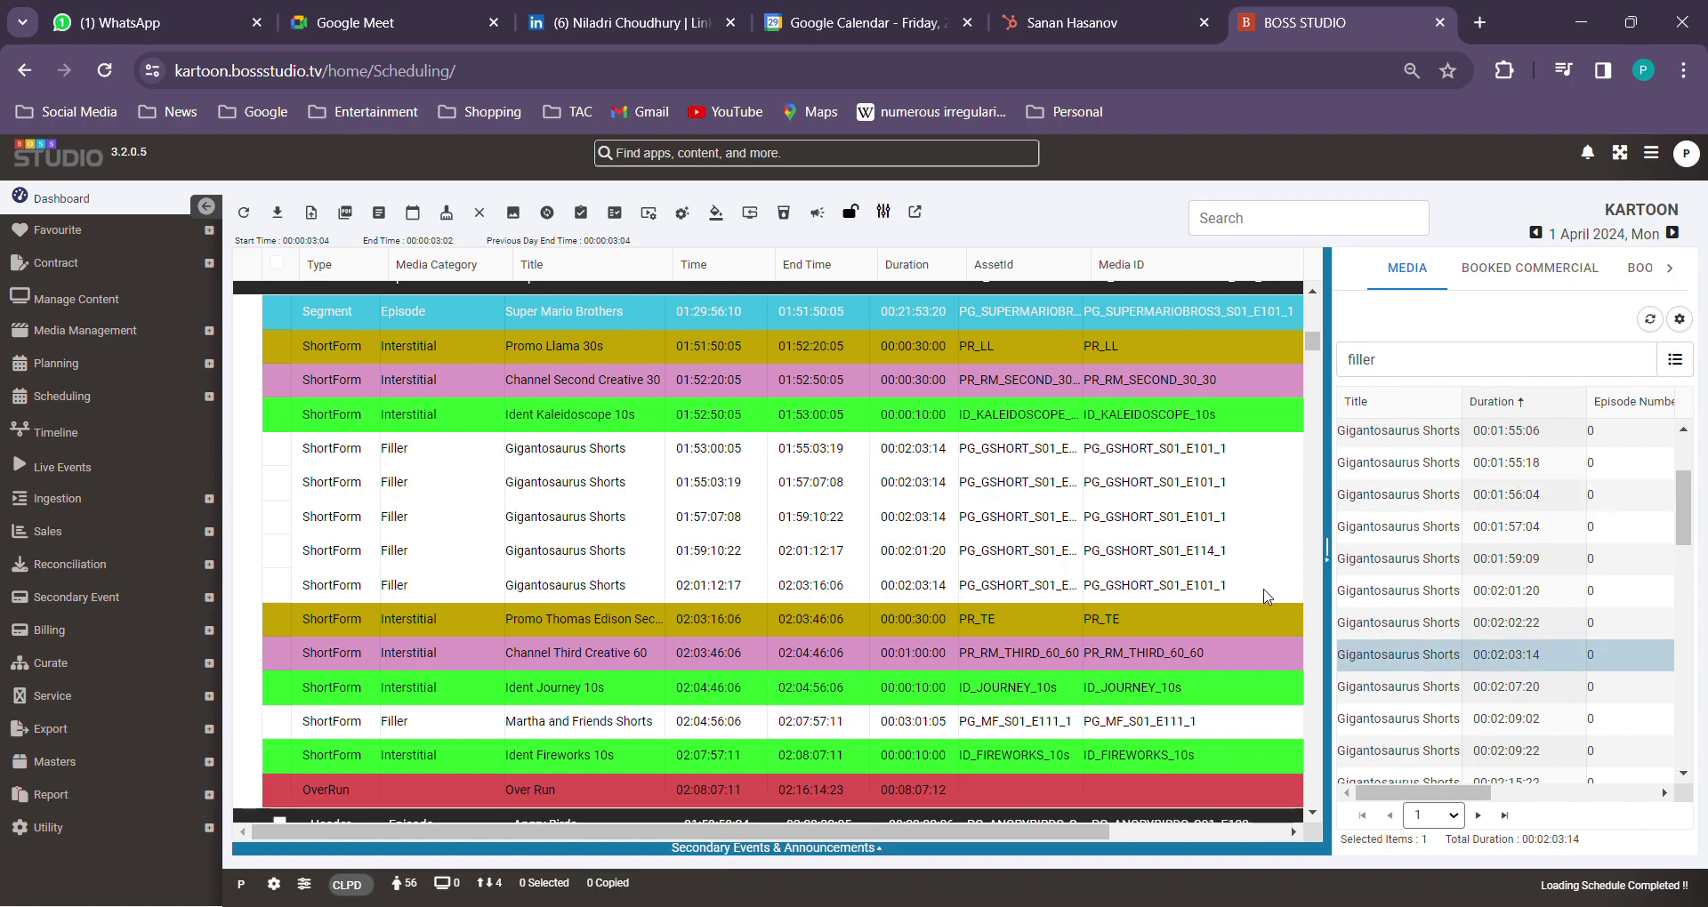
pyautogui.moveTo(1516, 656); pyautogui.dragTo(1268, 598)
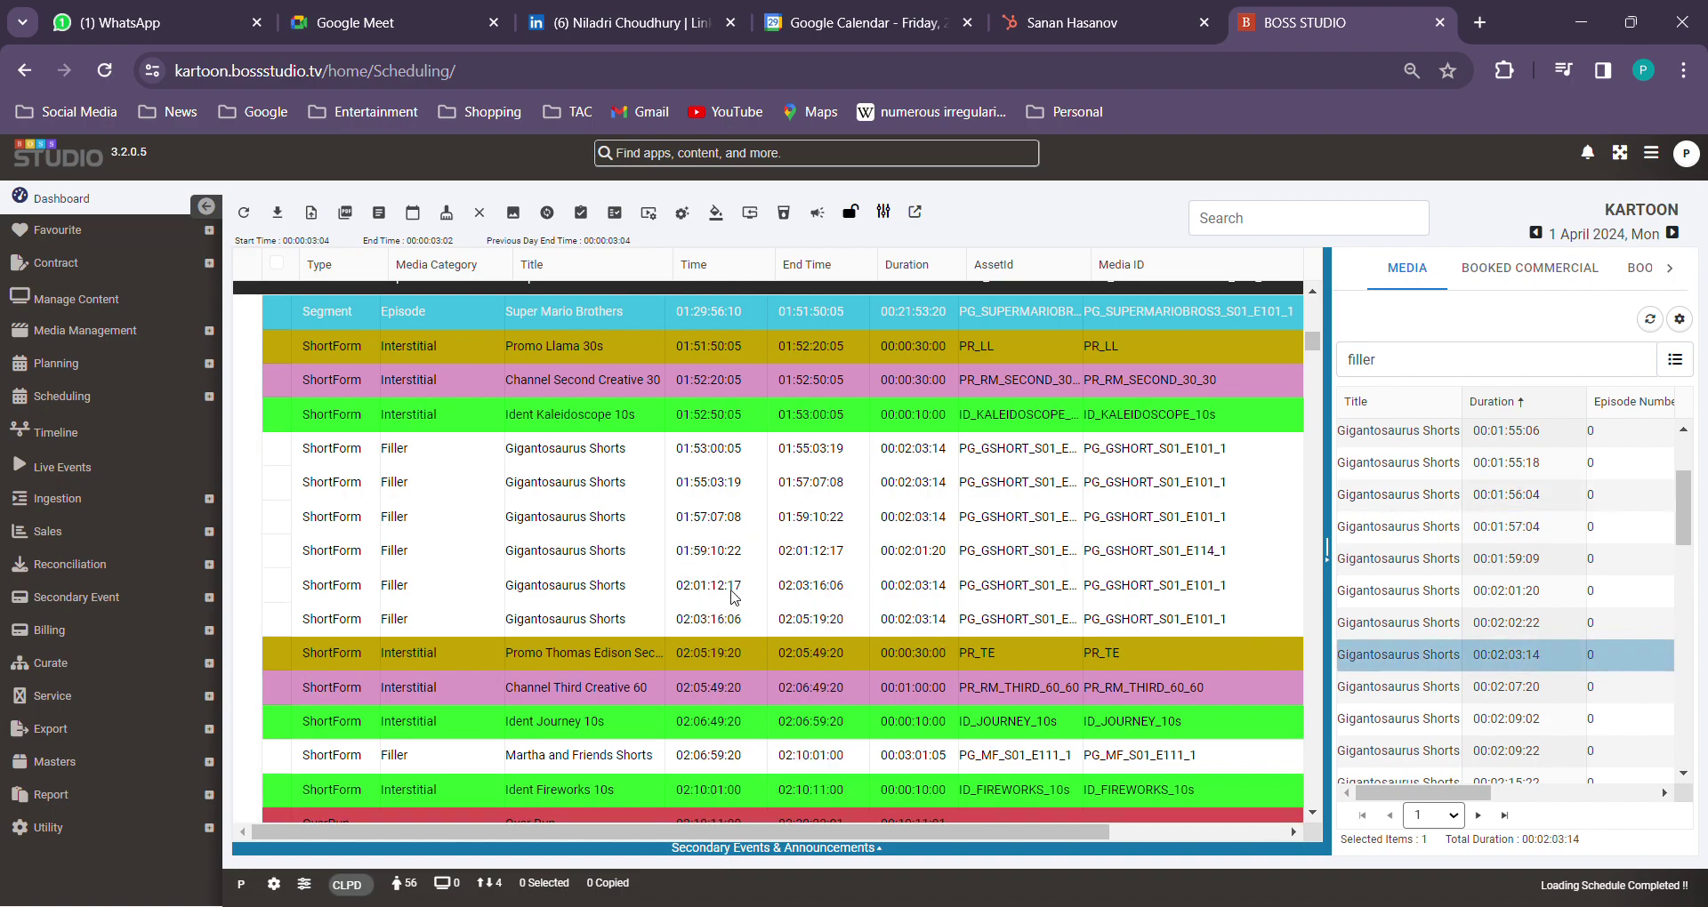
# Step: Delete three PG_GSHORT_S01_E101_1 fillers from the break before Angry Birds, one below PG_GSHORT_S01_E114_1 and two above it
pyautogui.click(1508, 528)
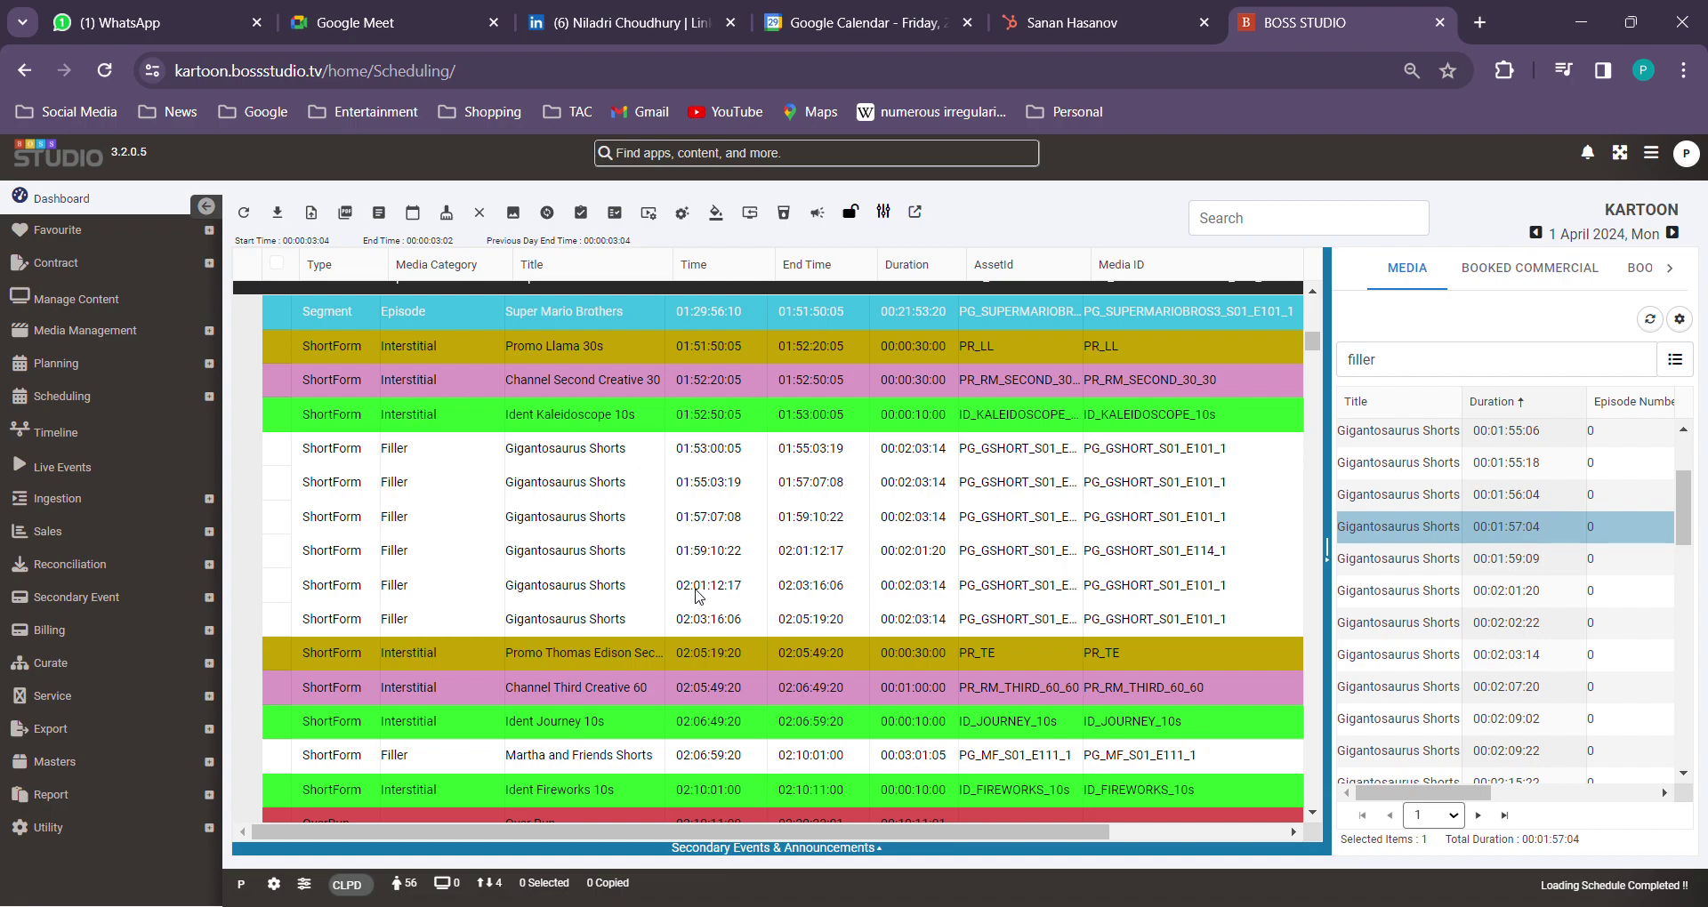
pyautogui.click(698, 594)
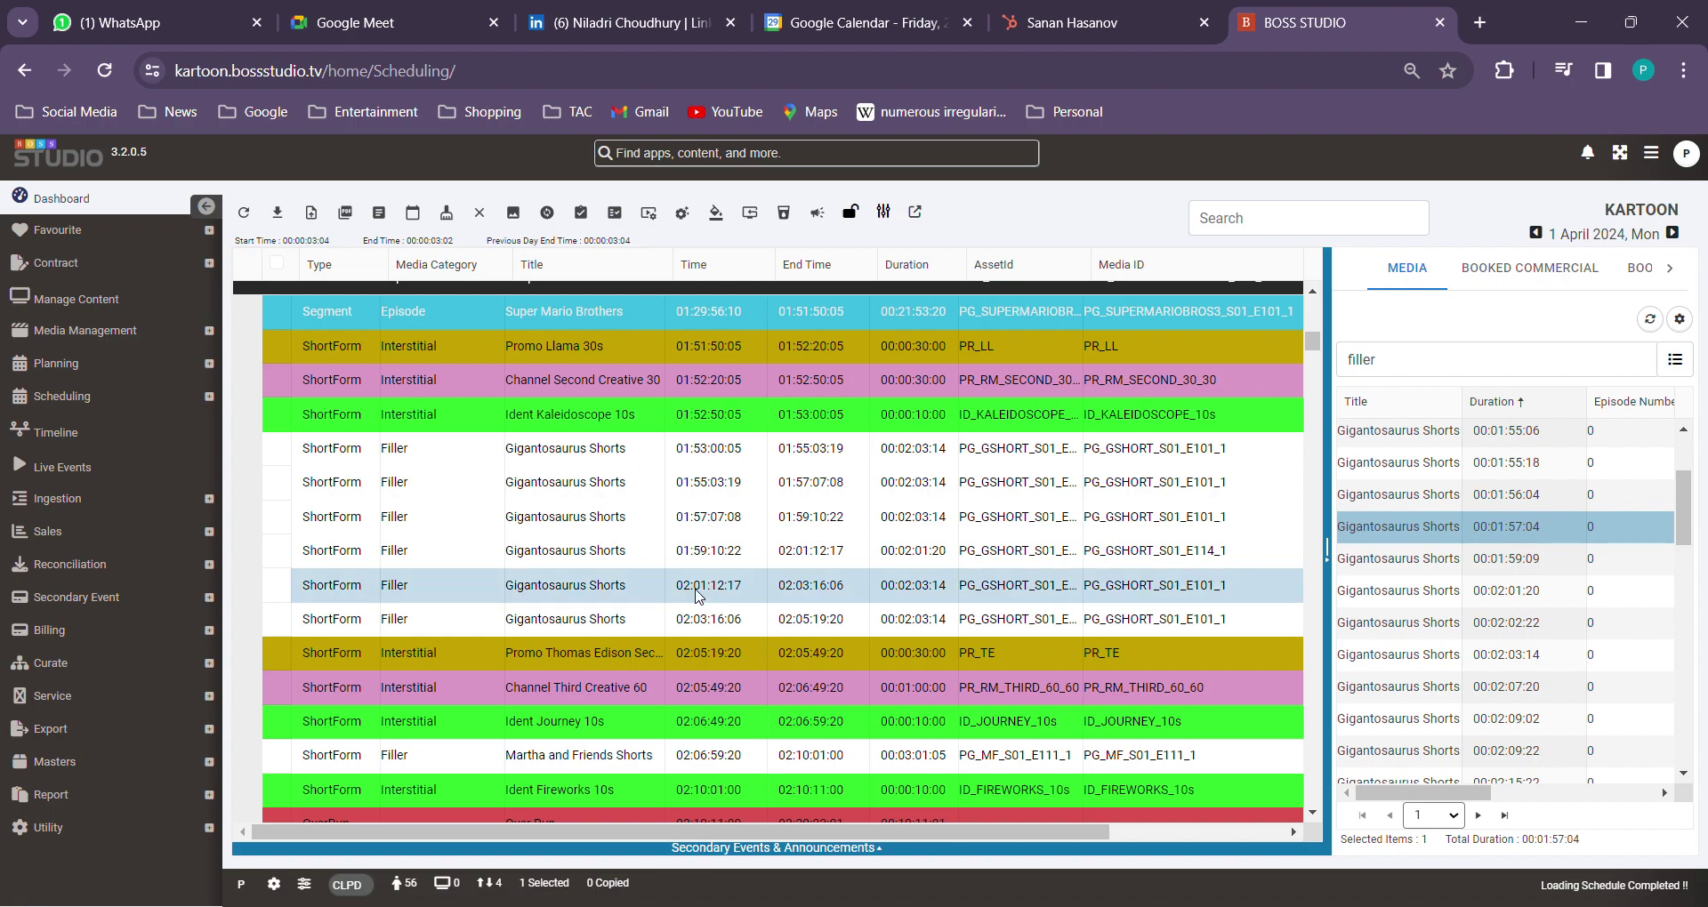
pyautogui.press('Delete')
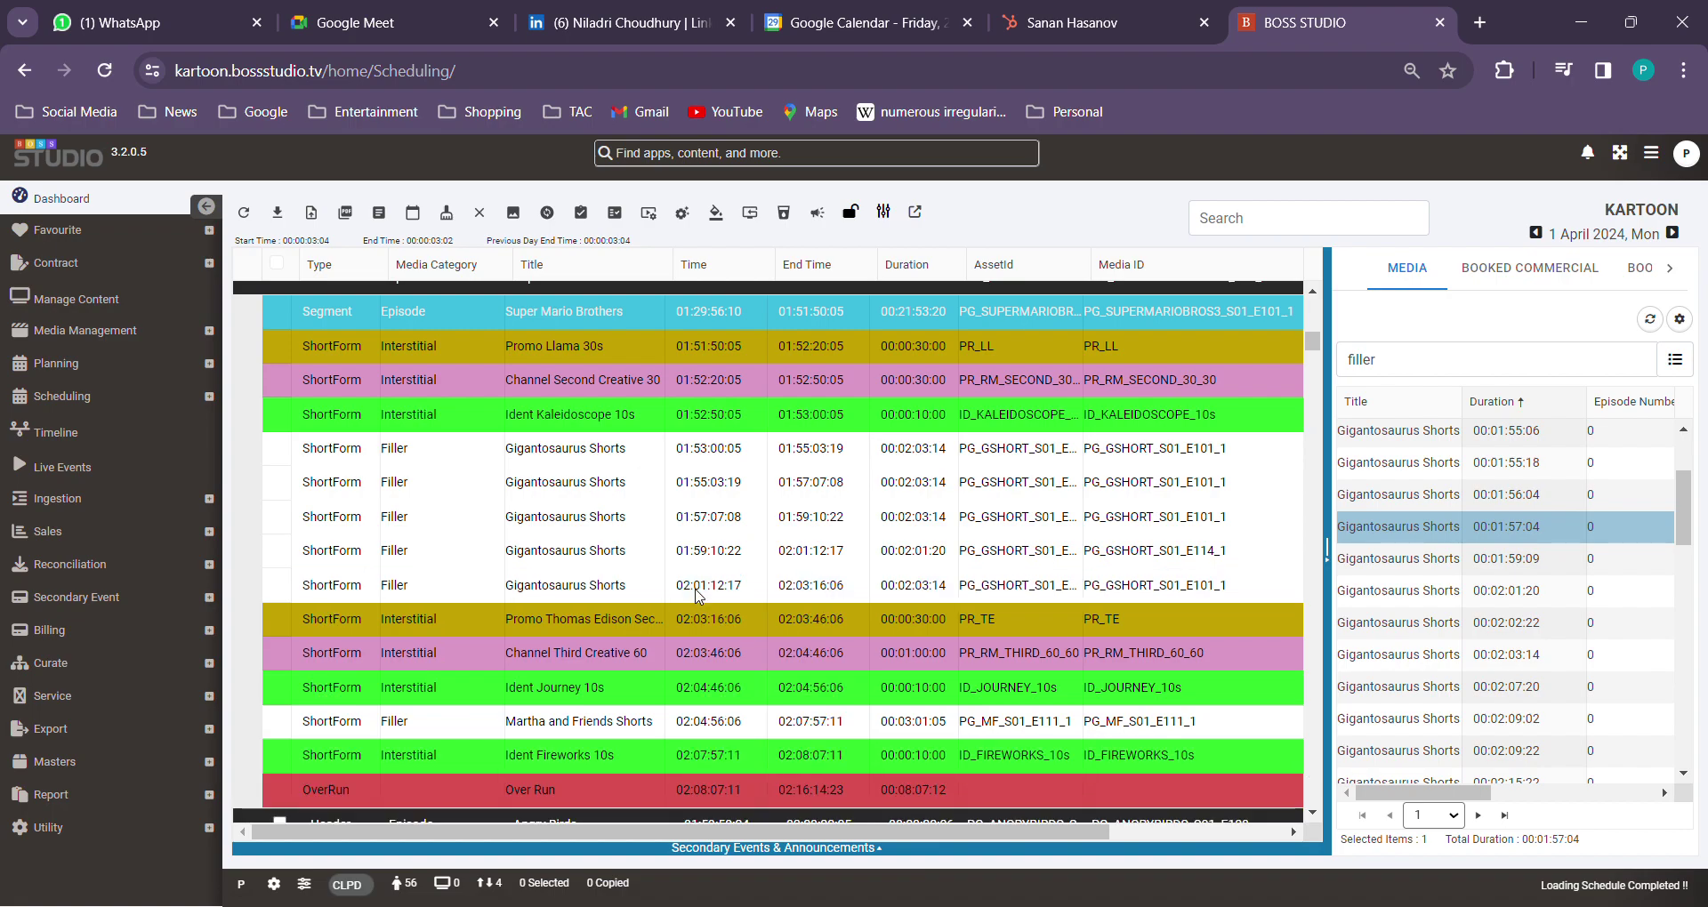
pyautogui.click(697, 457)
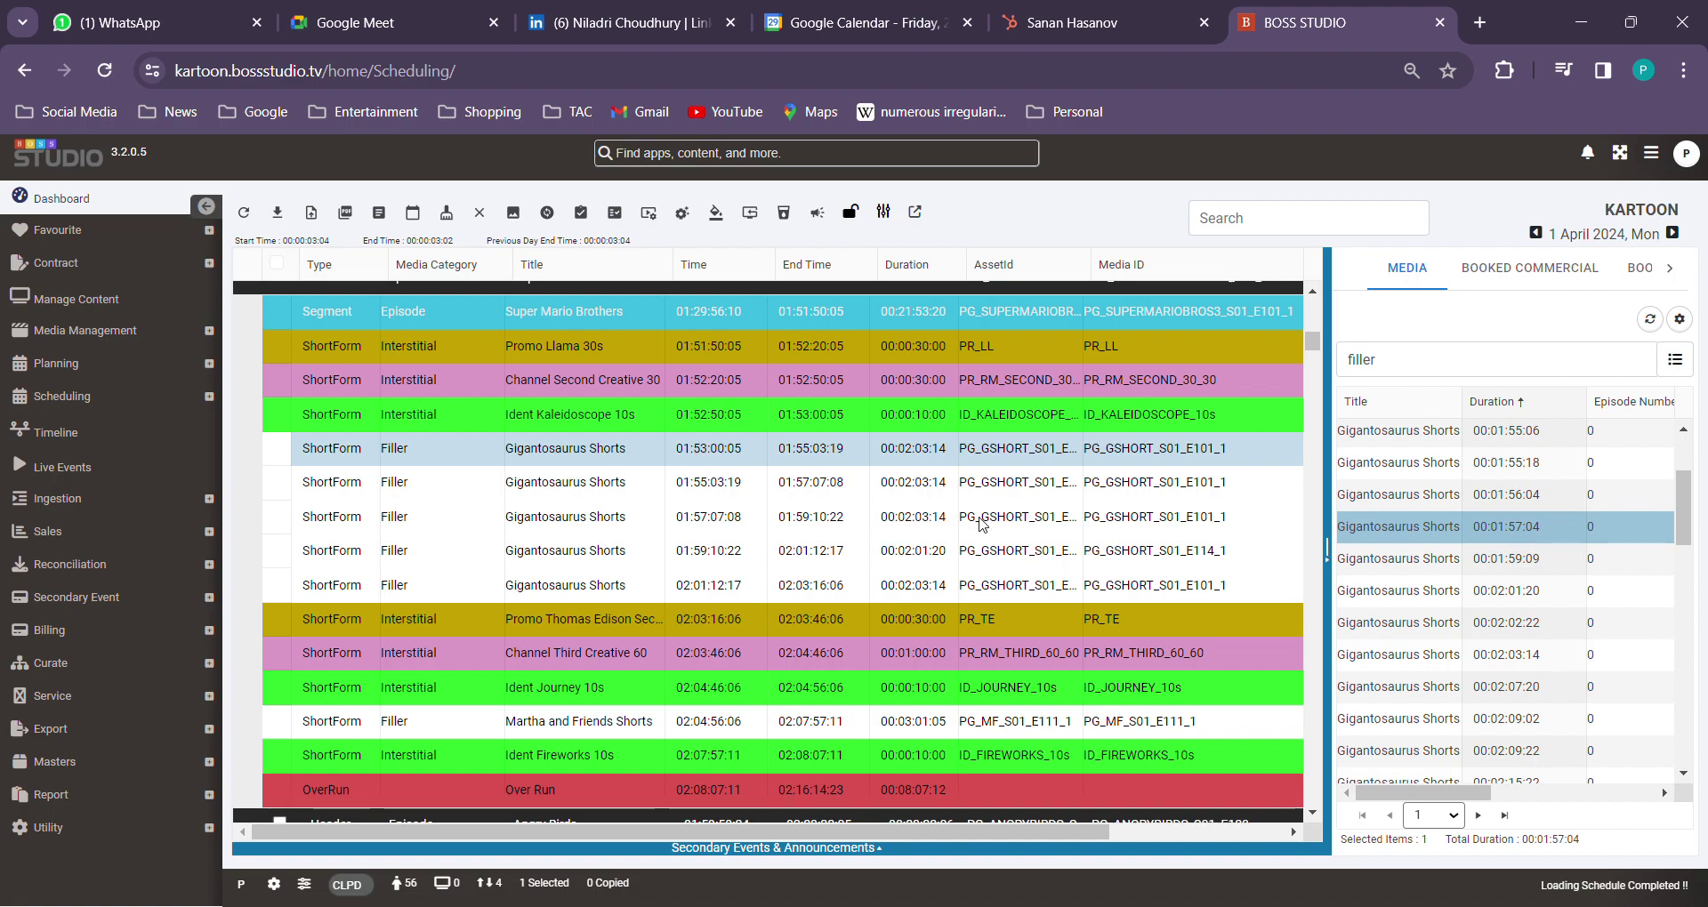
pyautogui.press('Delete')
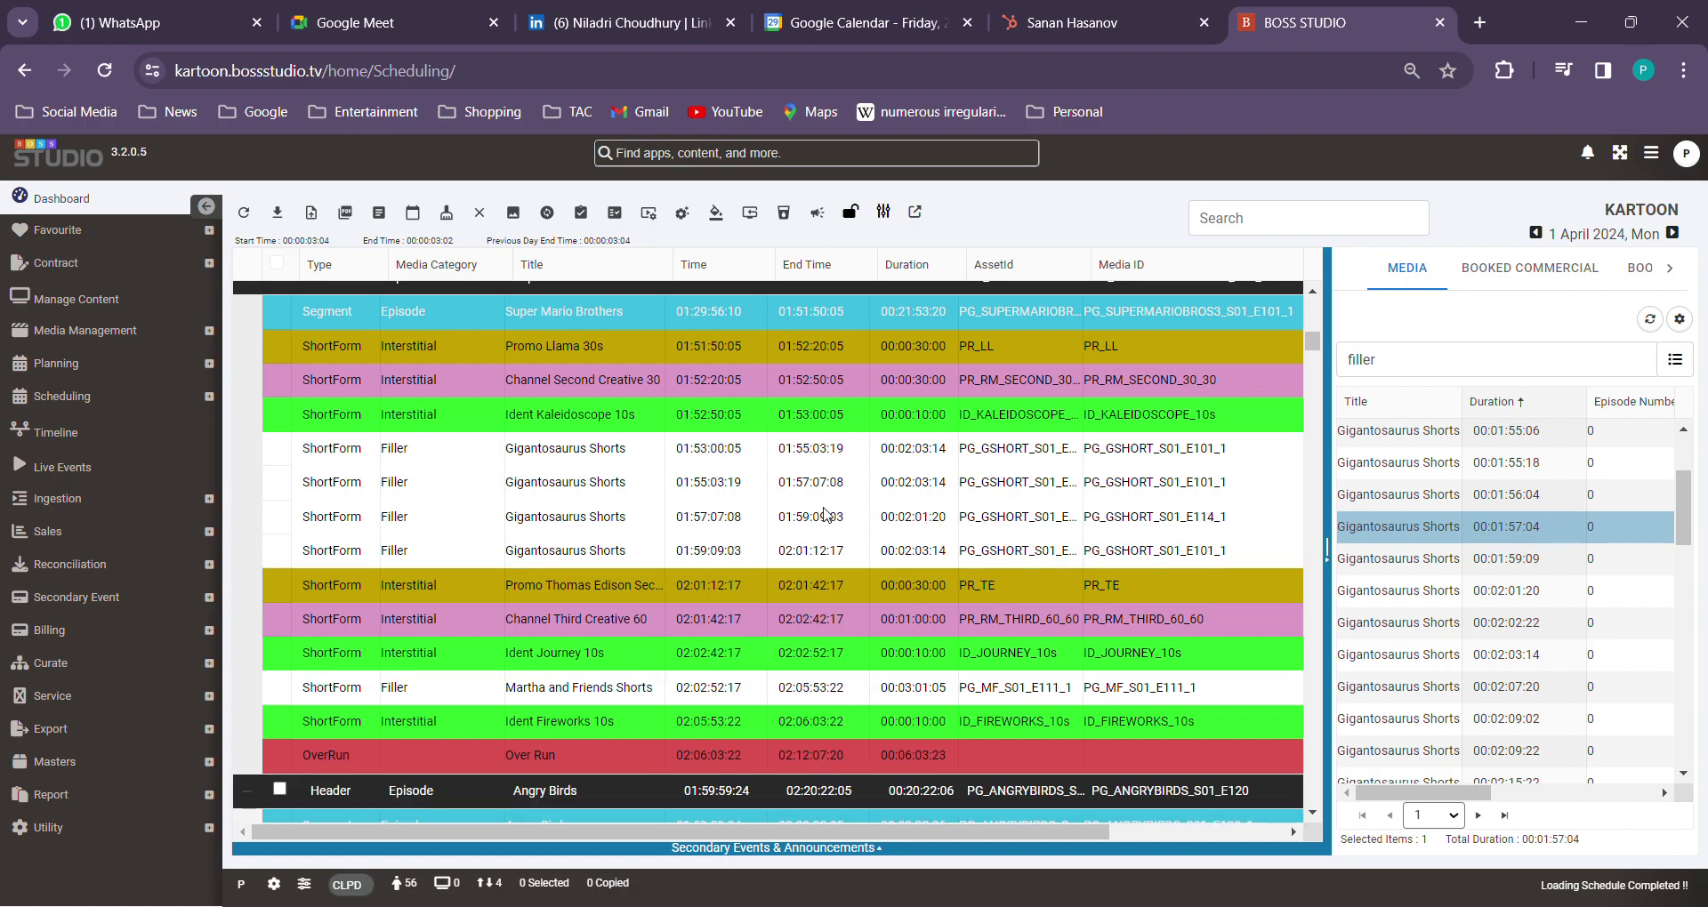
pyautogui.click(703, 456)
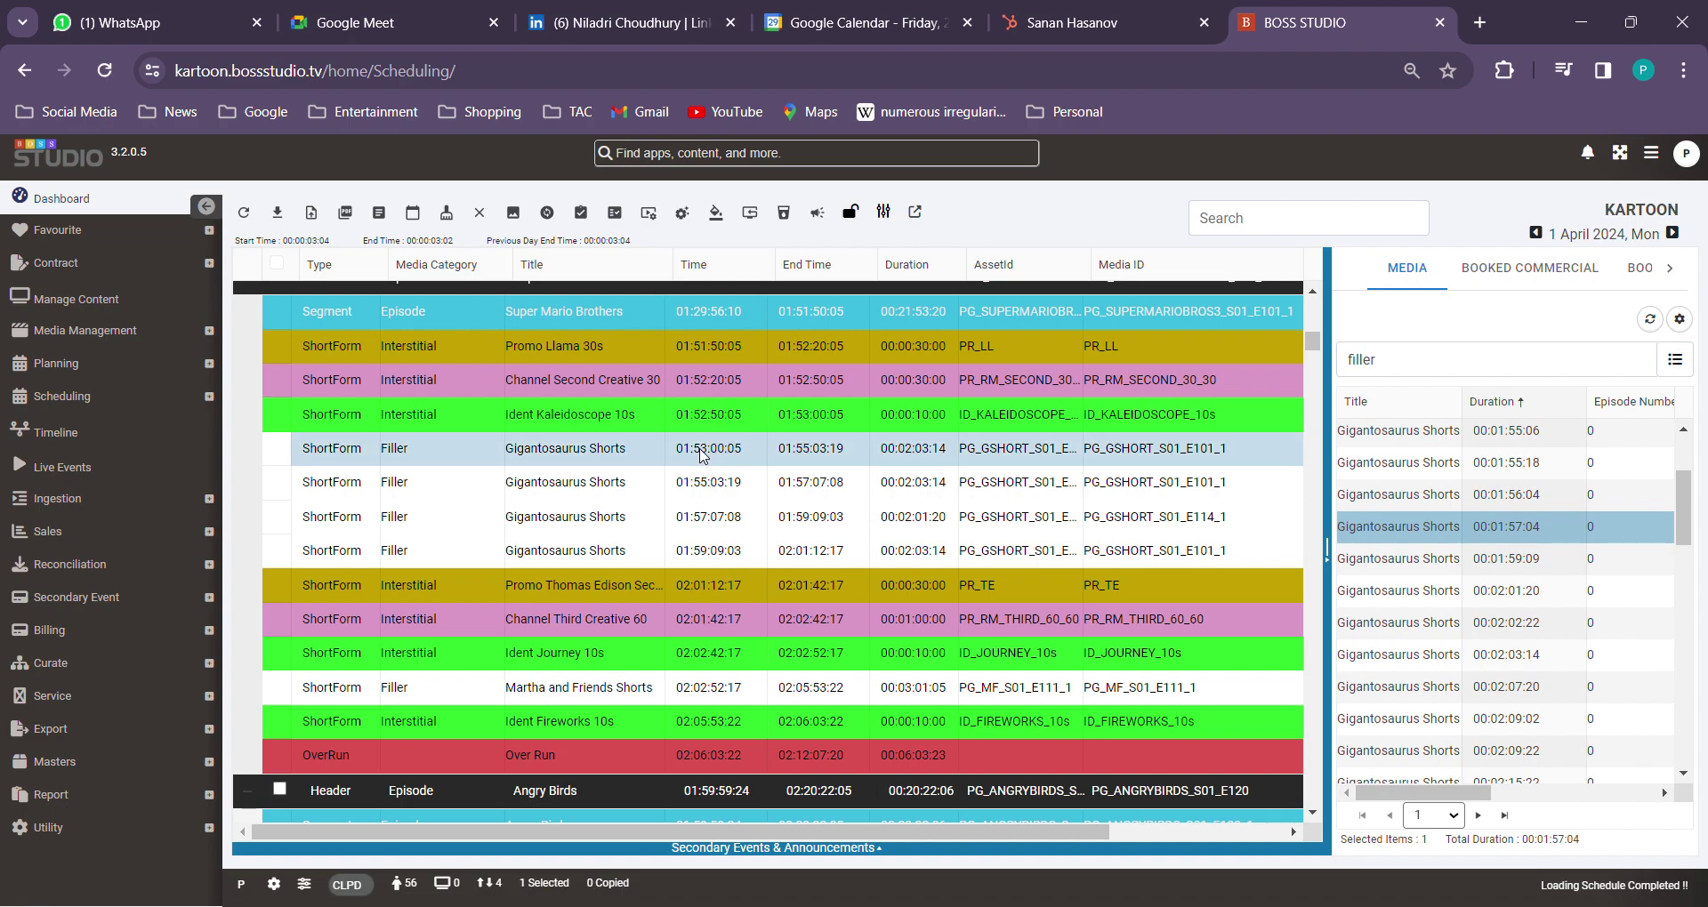
pyautogui.press('Delete')
pyautogui.press('Delete')
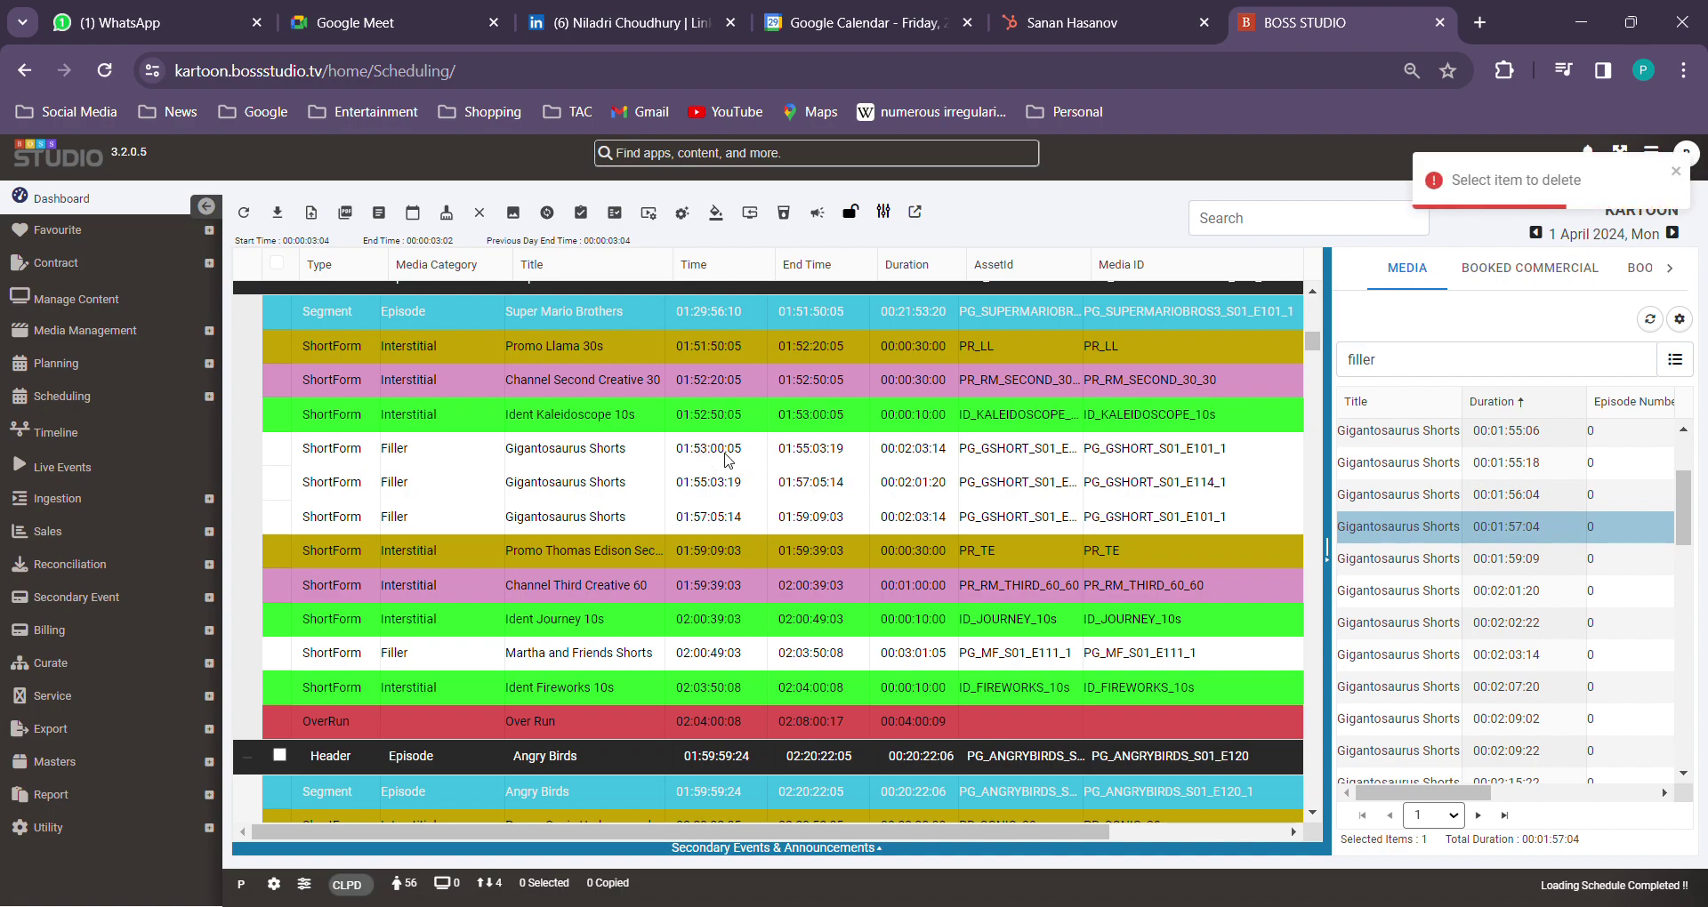
# Step: Delete the PG_GSHORT_S01_E101_1 filler below Ident Kaleidoscope 10s together with the PG_GSHORT_S01_E114_1 filler under it
pyautogui.click(724, 453)
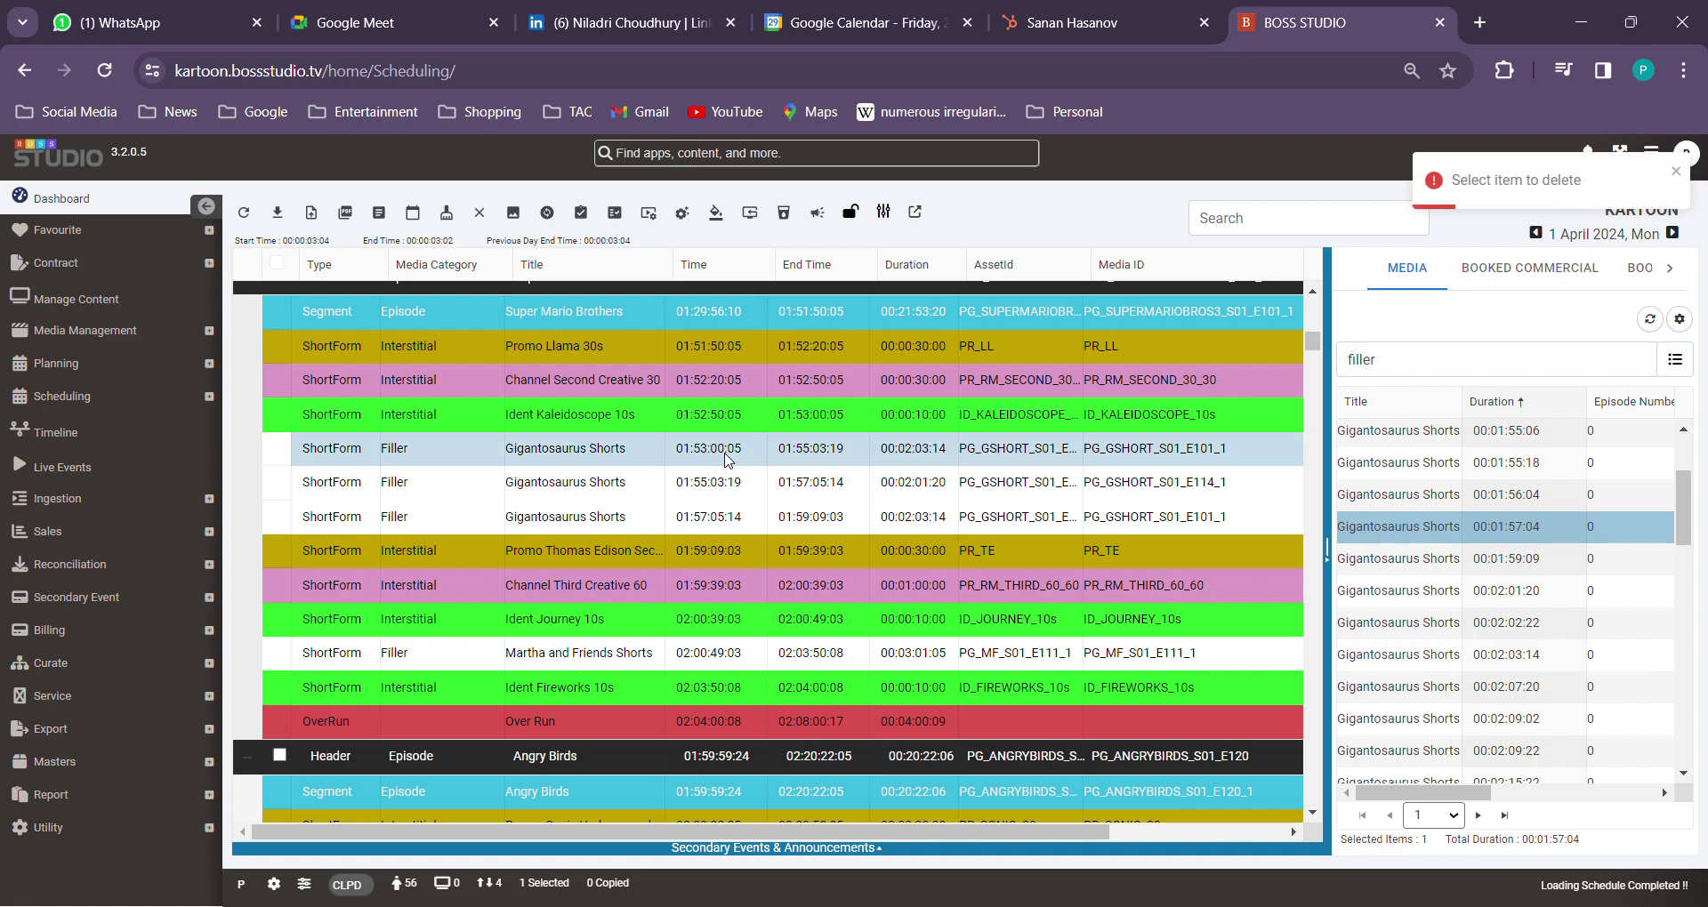
pyautogui.keyDown('ctrl'); pyautogui.click(712, 489); pyautogui.keyUp('ctrl')
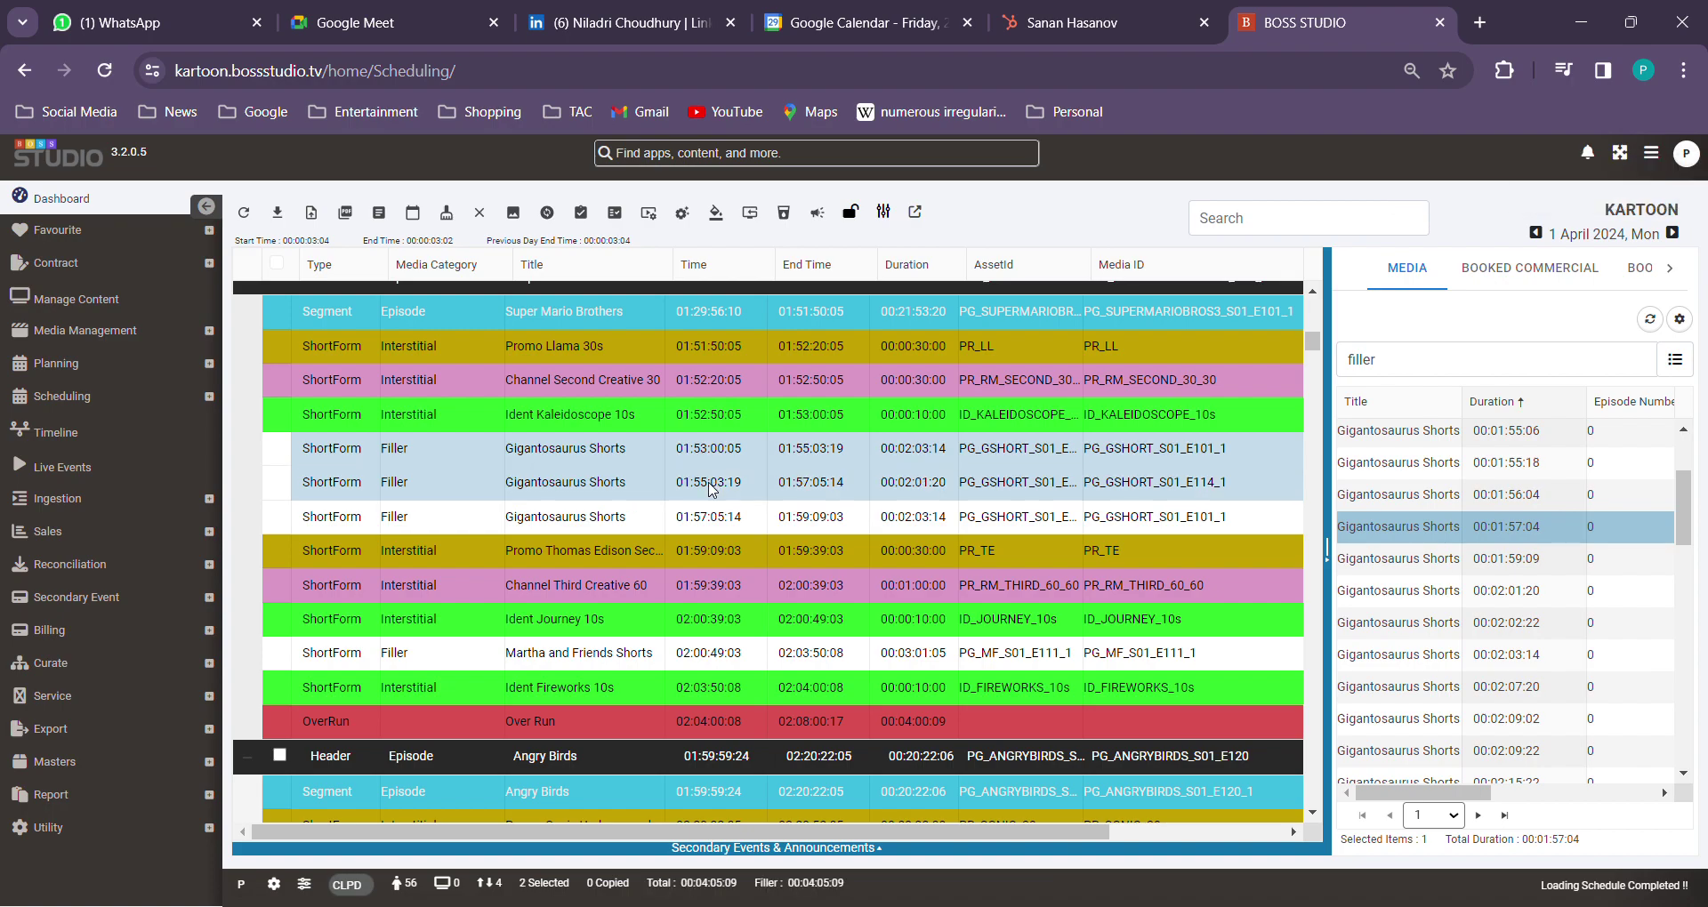
pyautogui.press('Delete')
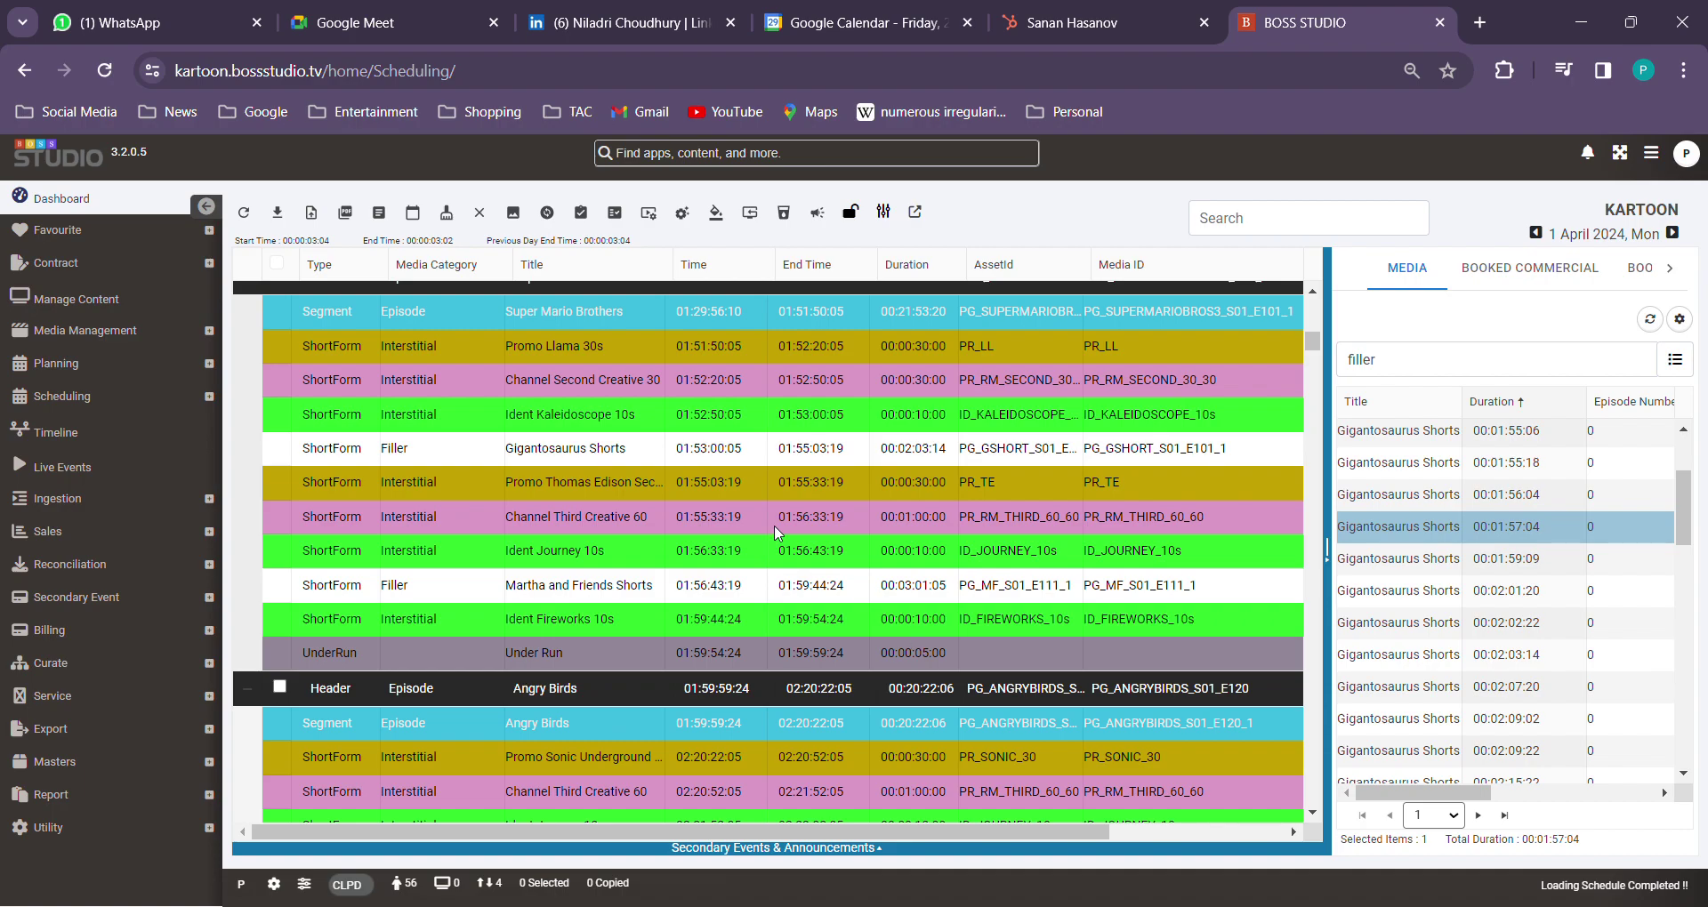